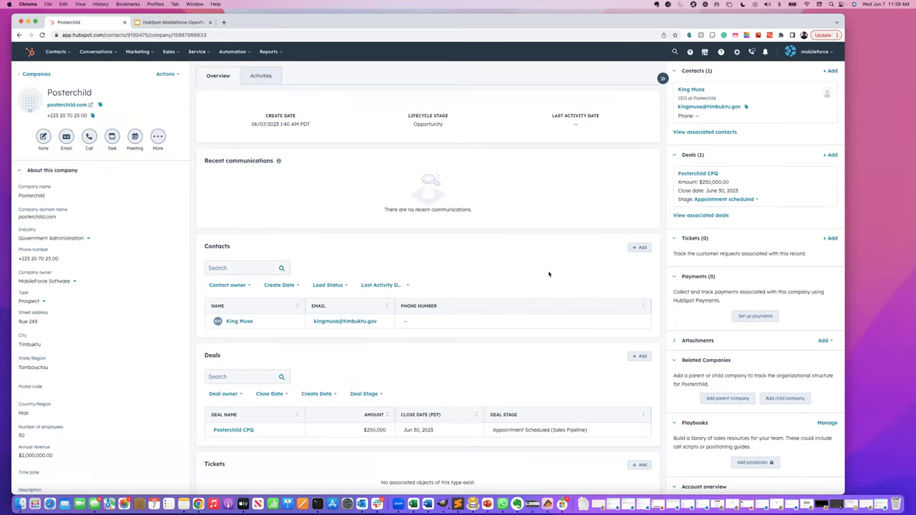
Review the Posterchild company record and open the Posterchild CPQ deal from the list of all deals.
{"action": "scroll", "coordinate": [549, 274], "scroll_direction": "down", "scroll_amount": 1}
{"action": "scroll", "coordinate": [776, 304], "scroll_direction": "down", "scroll_amount": 5}
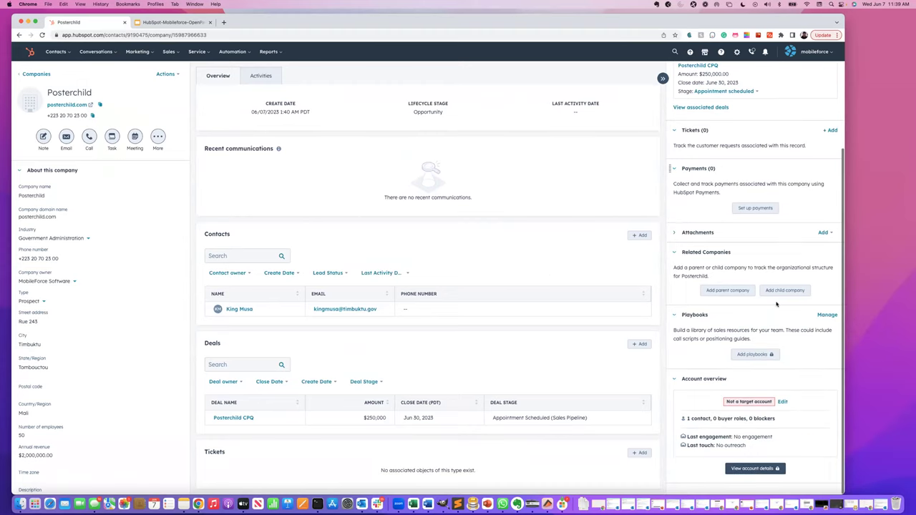
{"action": "scroll", "coordinate": [777, 304], "scroll_direction": "up", "scroll_amount": 5}
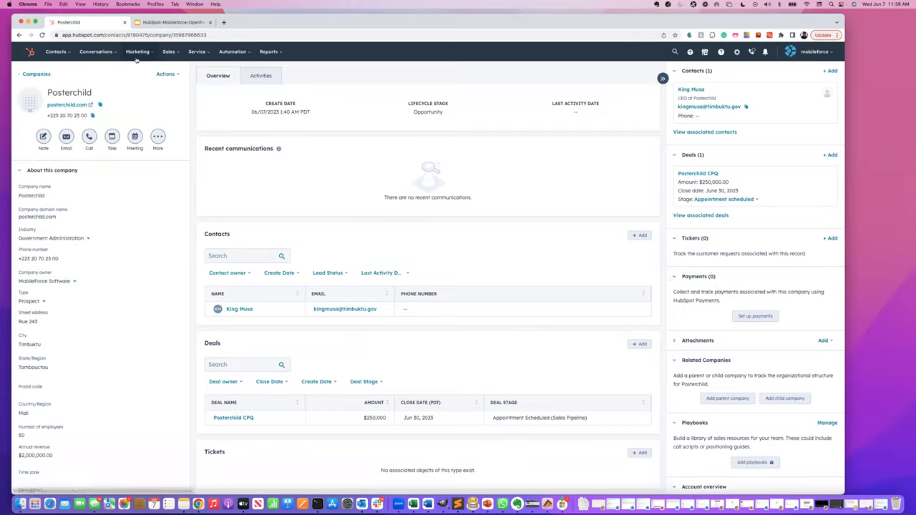
{"action": "left_click", "coordinate": [168, 51]}
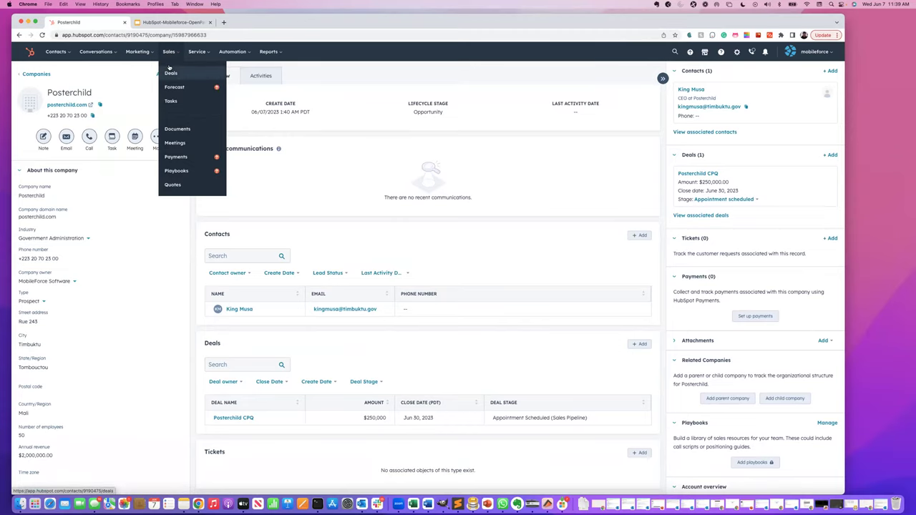
{"action": "left_click", "coordinate": [169, 71]}
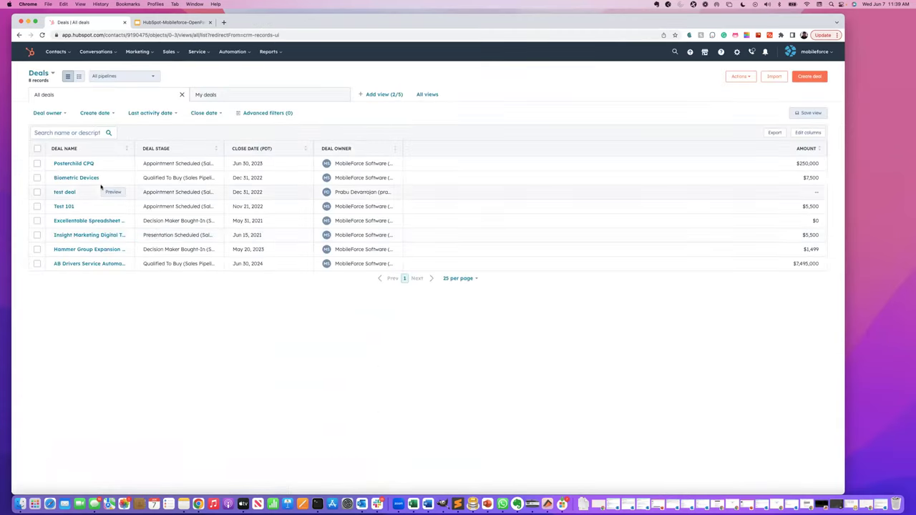
{"action": "left_click", "coordinate": [64, 163]}
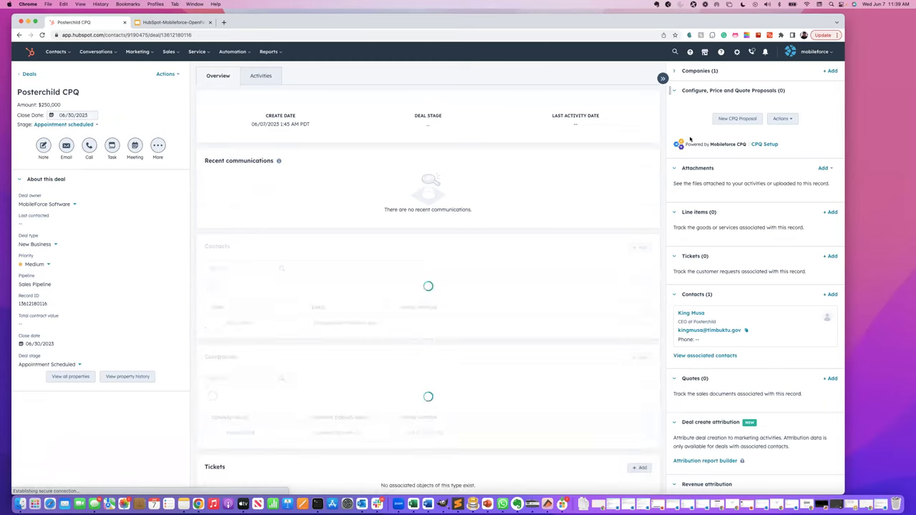
List the deal's CPQ proposals and open the Posterchild CPQ proposal.
{"action": "left_click", "coordinate": [787, 118]}
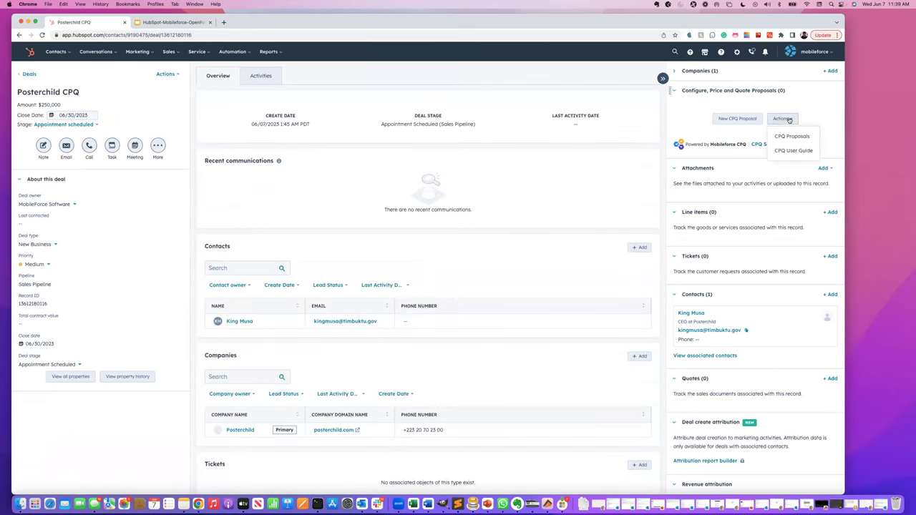
{"action": "left_click", "coordinate": [788, 136]}
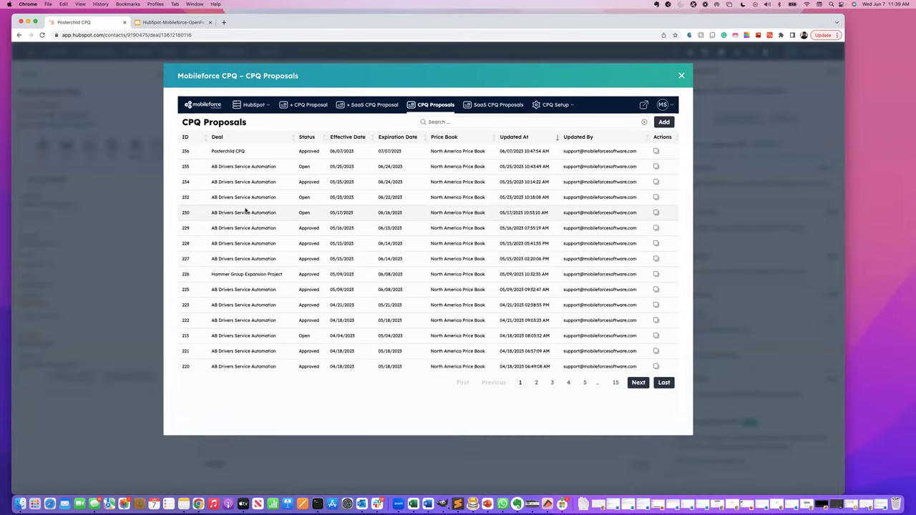
{"action": "left_click", "coordinate": [225, 151]}
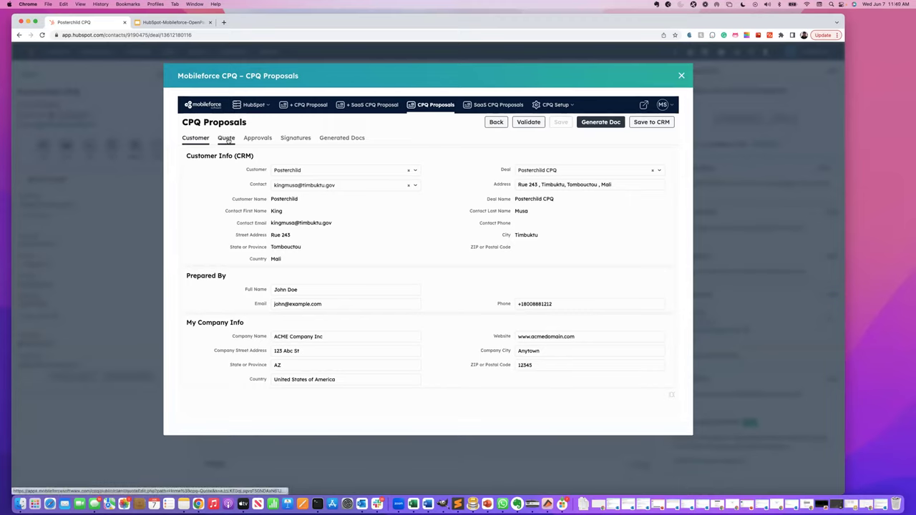
Review the proposal's customer information and the line items of its quote.
{"action": "left_click", "coordinate": [227, 138]}
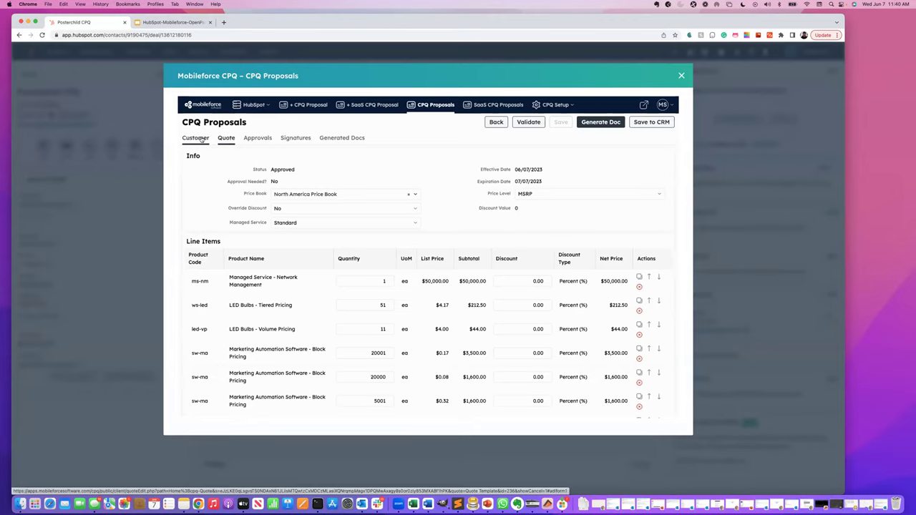
{"action": "left_click", "coordinate": [199, 139]}
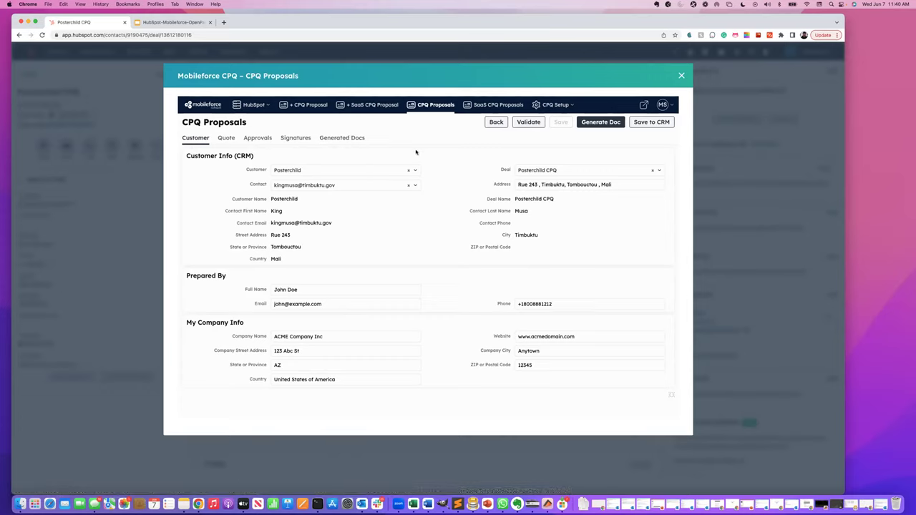
{"action": "left_click", "coordinate": [555, 104]}
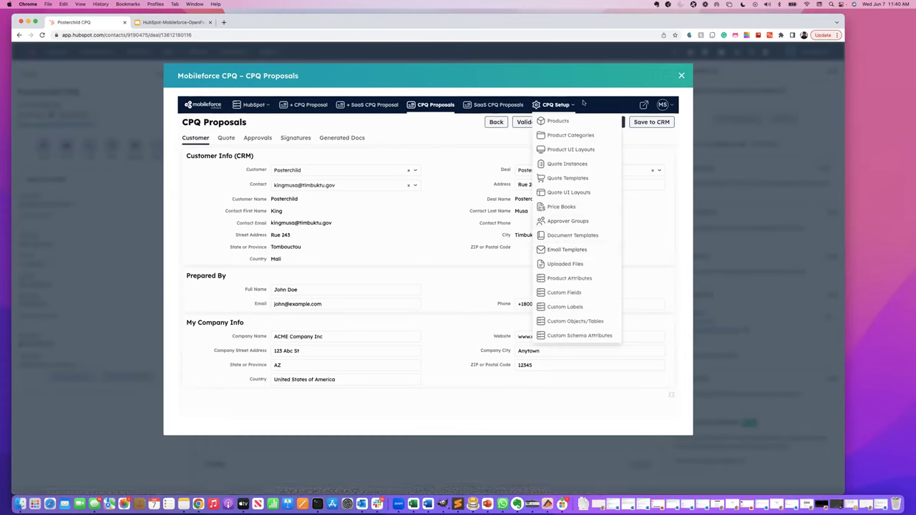
{"action": "left_click", "coordinate": [583, 104]}
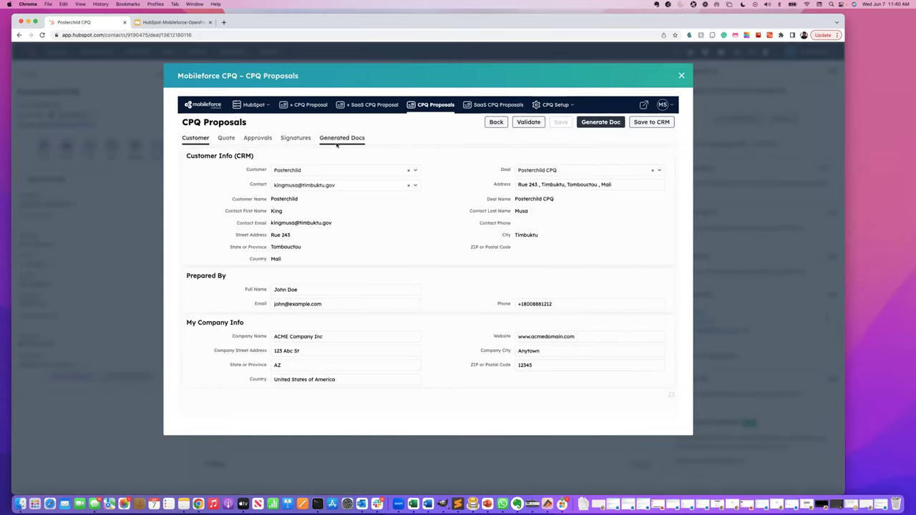
{"action": "left_click", "coordinate": [225, 139]}
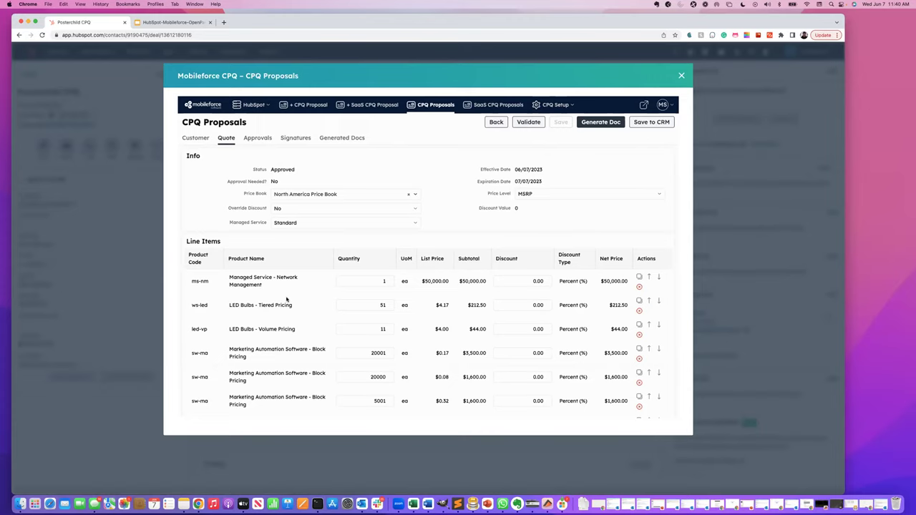
{"action": "scroll", "coordinate": [293, 304], "scroll_direction": "down", "scroll_amount": 3}
{"action": "scroll", "coordinate": [293, 304], "scroll_direction": "down", "scroll_amount": 1}
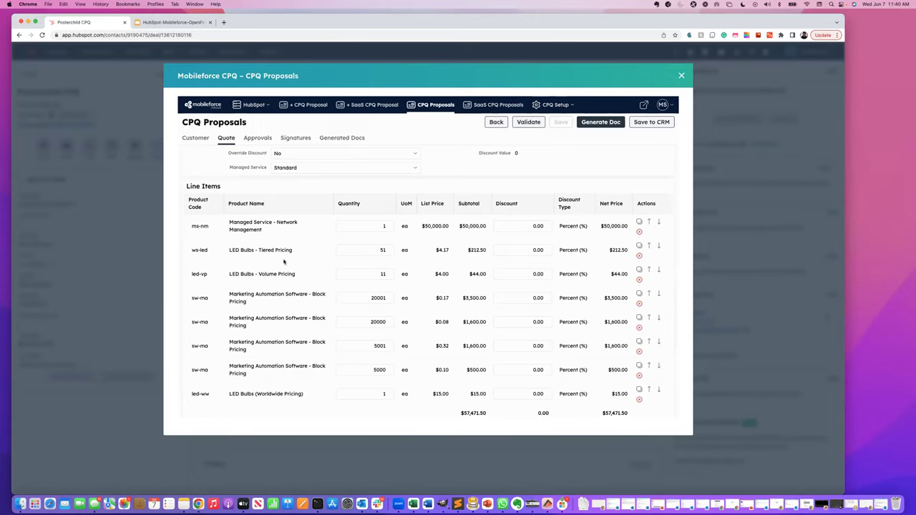
Set the quote's managed service to Enterprise, validate the quote and check the Network Management line's pricing.
{"action": "scroll", "coordinate": [301, 236], "scroll_direction": "up", "scroll_amount": 3}
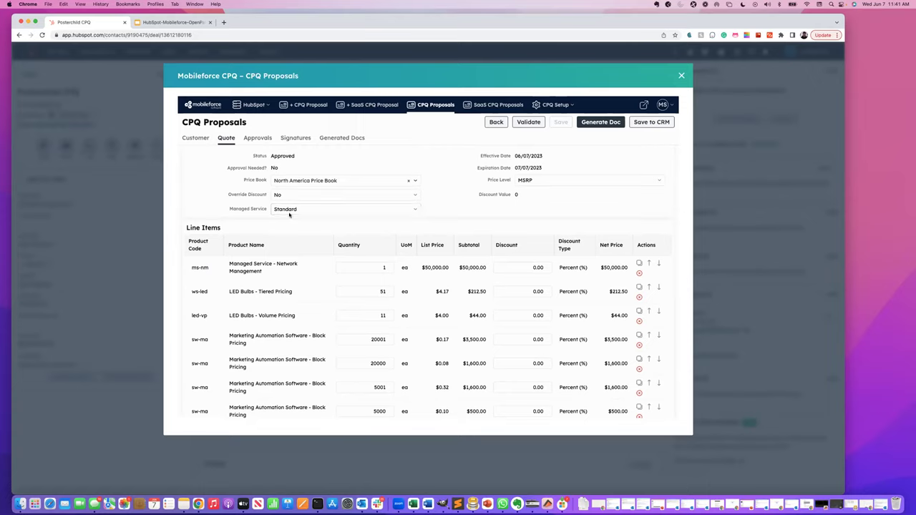
{"action": "left_click", "coordinate": [291, 212]}
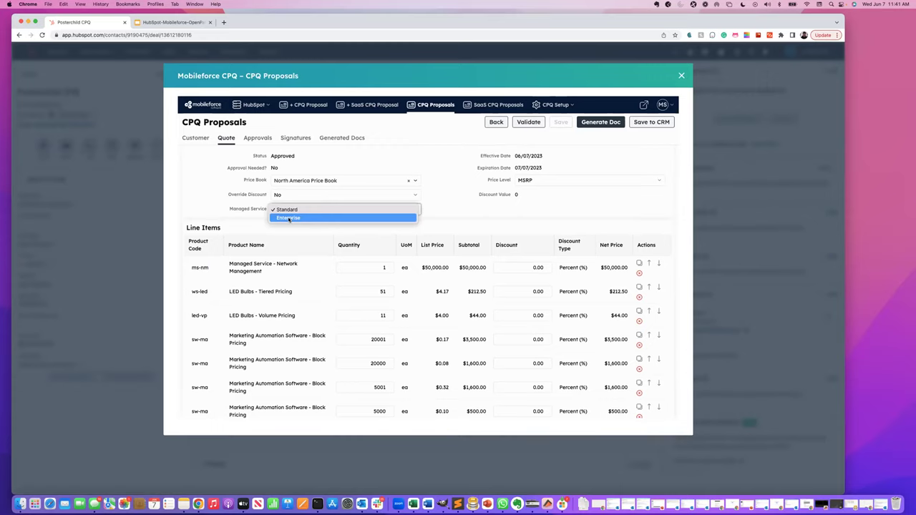
{"action": "left_click", "coordinate": [290, 218]}
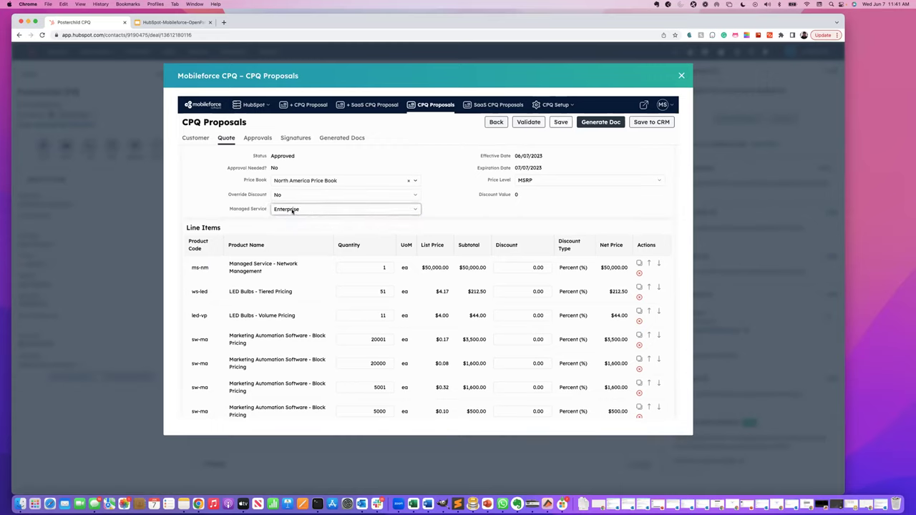
{"action": "left_click", "coordinate": [530, 122]}
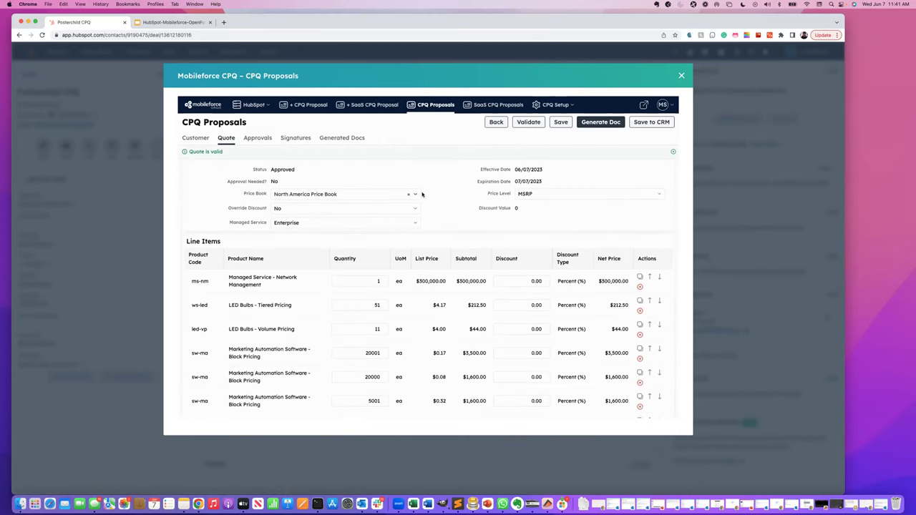
{"action": "left_click_drag", "start_coordinate": [417, 281], "coordinate": [487, 284]}
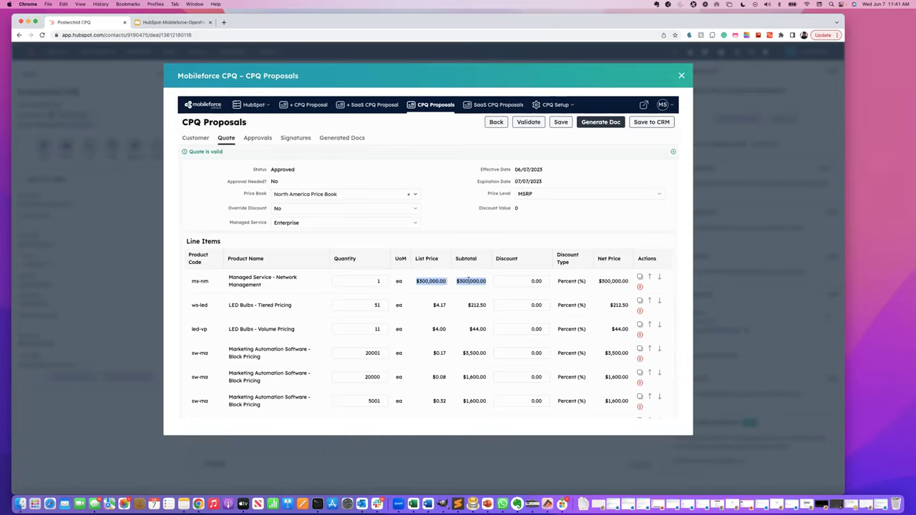
{"action": "left_click", "coordinate": [432, 281]}
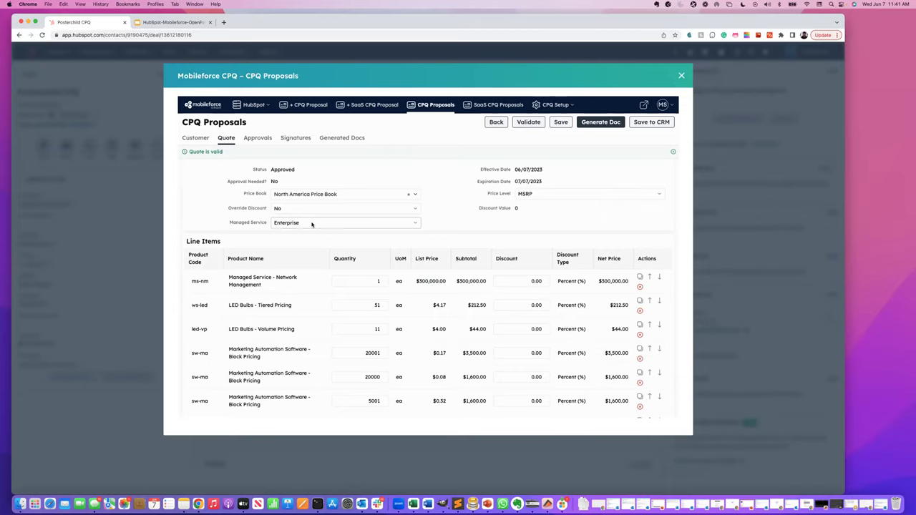
Set the quantity of the LED Bulbs - Tiered Pricing line item to 11.
{"action": "scroll", "coordinate": [330, 309], "scroll_direction": "down", "scroll_amount": 1}
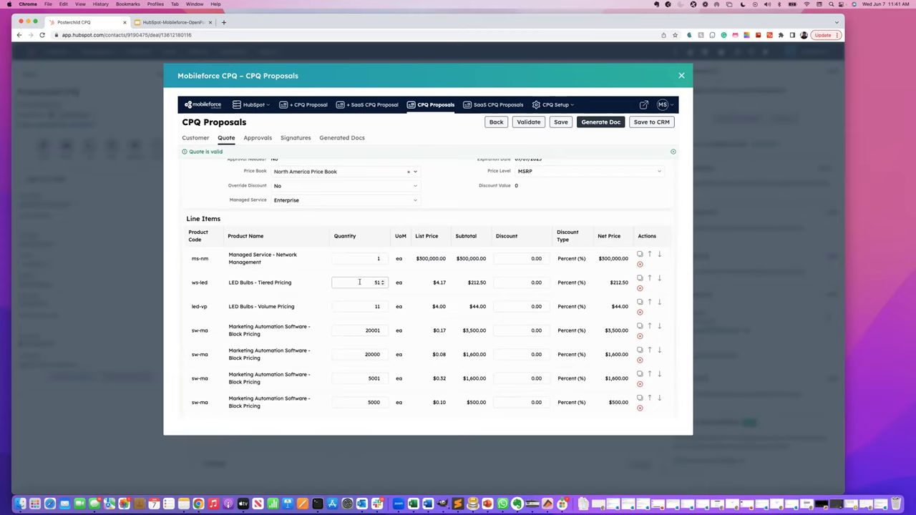
{"action": "left_click_drag", "start_coordinate": [360, 282], "coordinate": [378, 283]}
{"action": "type", "text": "1"}
{"action": "key", "text": "Tab"}
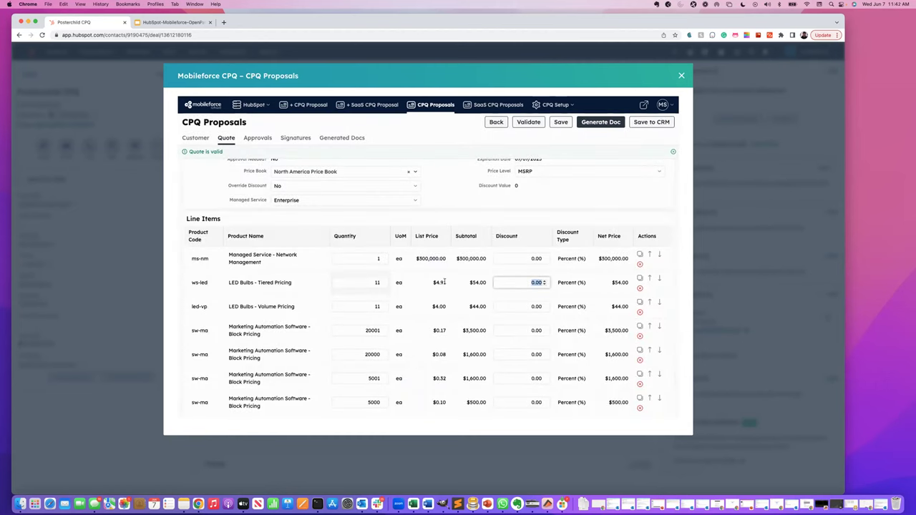
{"action": "left_click", "coordinate": [556, 104]}
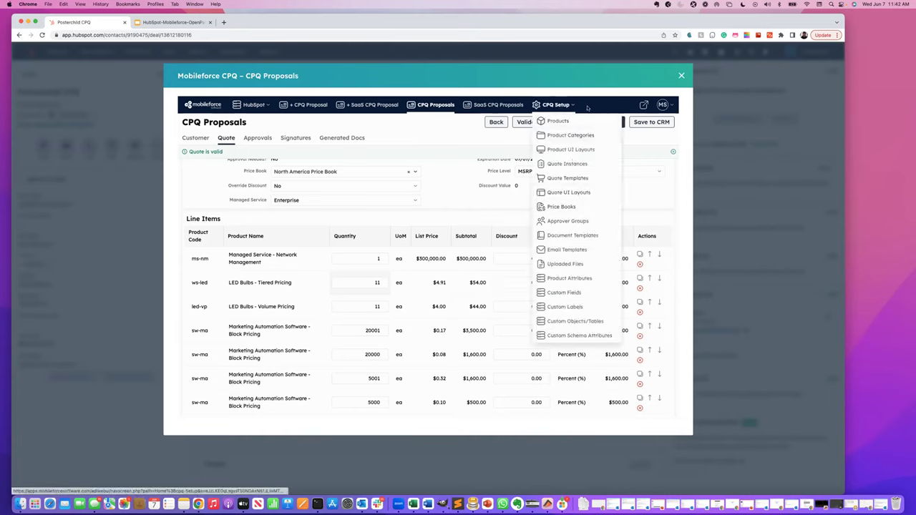
{"action": "left_click", "coordinate": [587, 107]}
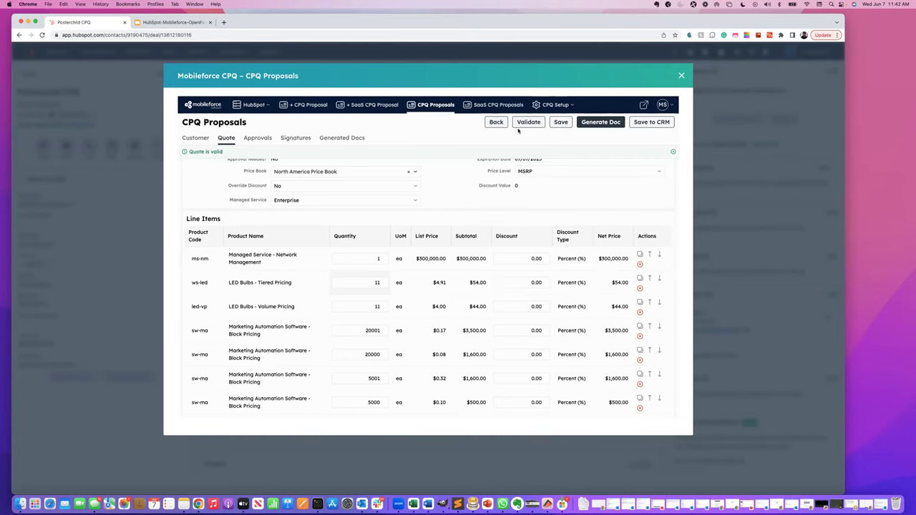
Set the quantity of the LED Bulbs - Volume Pricing line item to 51.
{"action": "double_click", "coordinate": [383, 307]}
{"action": "type", "text": "51"}
{"action": "key", "text": "Tab"}
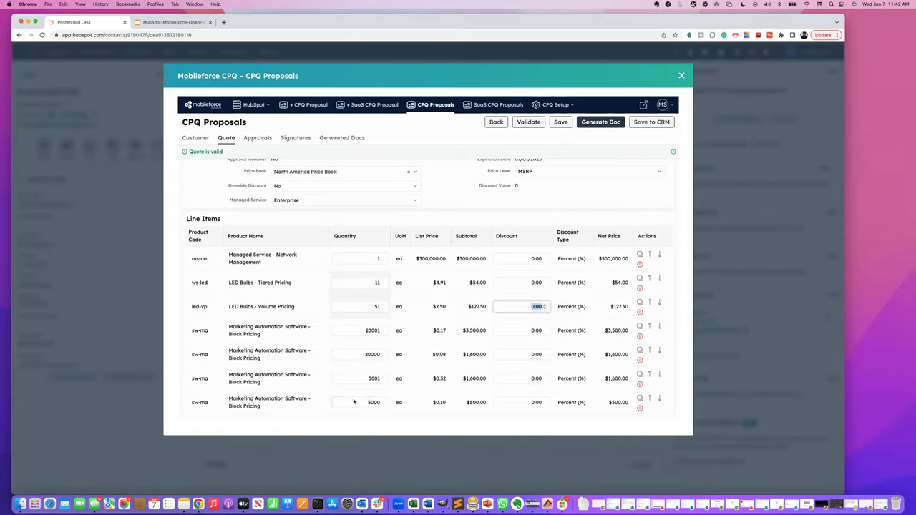
Set the first Marketing Automation Software - Block Pricing line's quantity to 22000 and check its pricing and the quote total.
{"action": "left_click", "coordinate": [358, 402]}
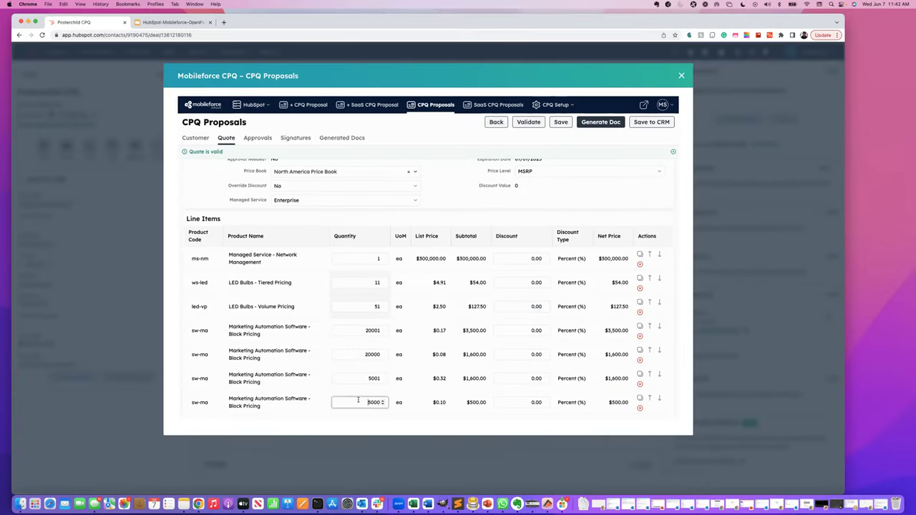
{"action": "double_click", "coordinate": [363, 330]}
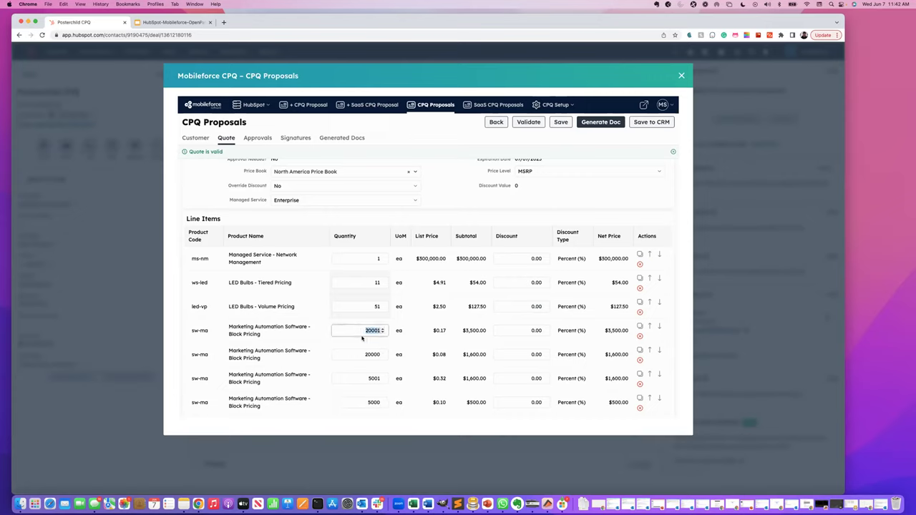
{"action": "type", "text": "22000"}
{"action": "key", "text": "Tab"}
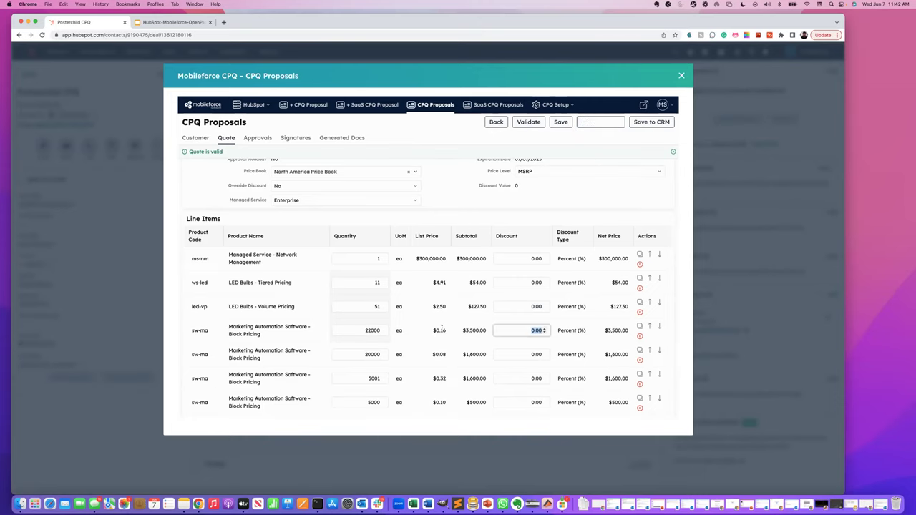
{"action": "left_click_drag", "start_coordinate": [464, 331], "coordinate": [487, 331]}
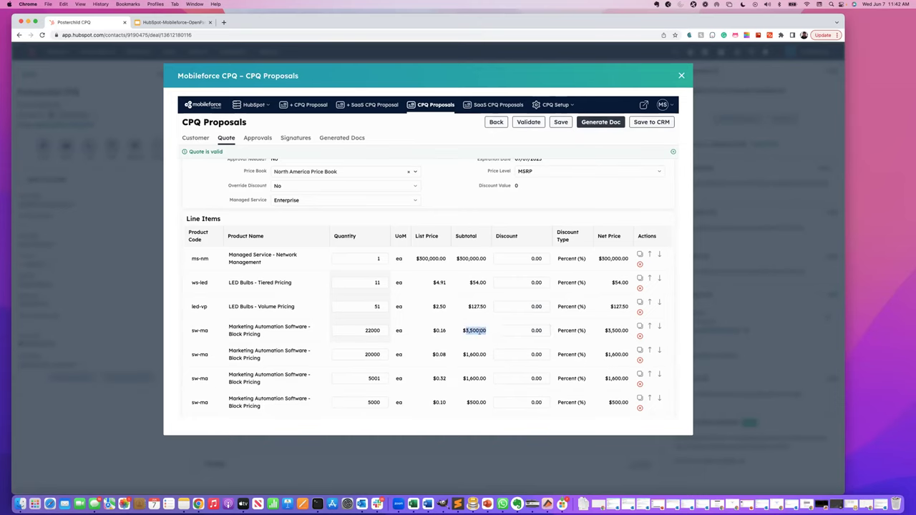
{"action": "left_click_drag", "start_coordinate": [447, 330], "coordinate": [430, 332]}
{"action": "scroll", "coordinate": [466, 381], "scroll_direction": "down", "scroll_amount": 2}
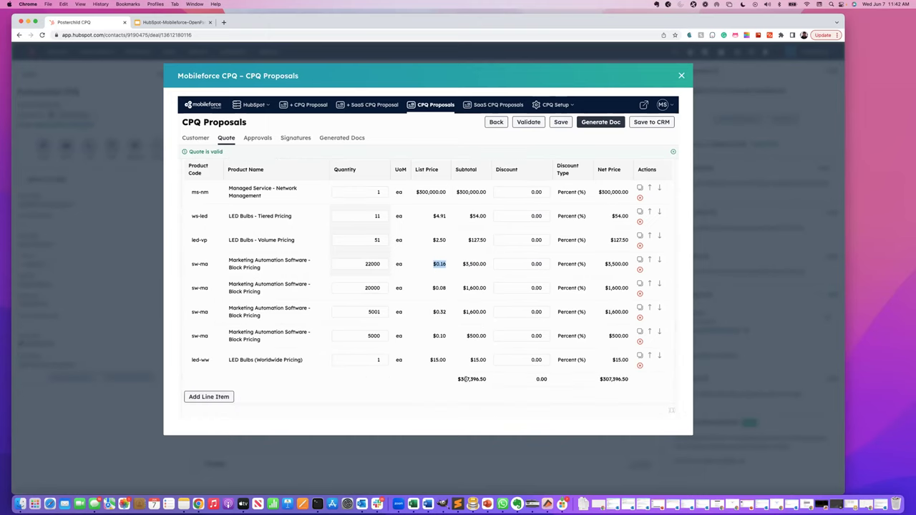
{"action": "scroll", "coordinate": [466, 379], "scroll_direction": "up", "scroll_amount": 3}
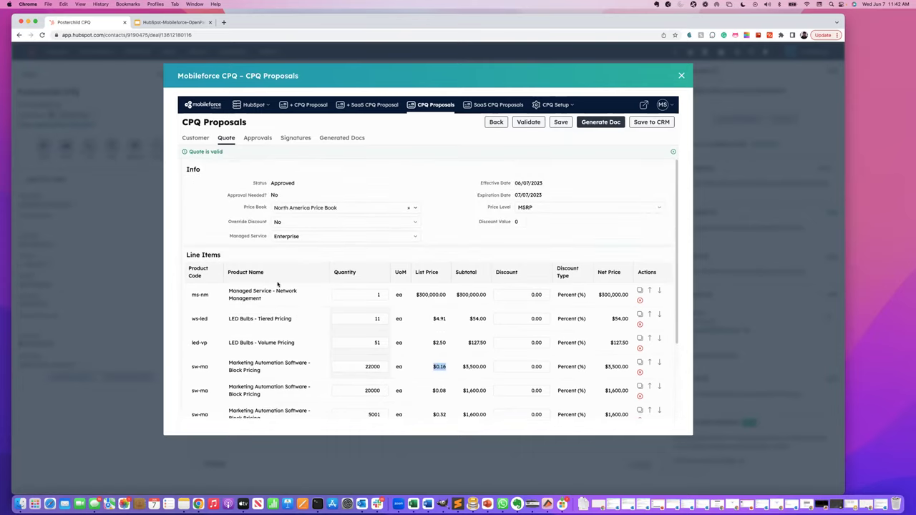
Review the proposal's approval history and signatures, and view the generated document Jun7_Posterchild_proposal.pdf.
{"action": "left_click", "coordinate": [257, 140]}
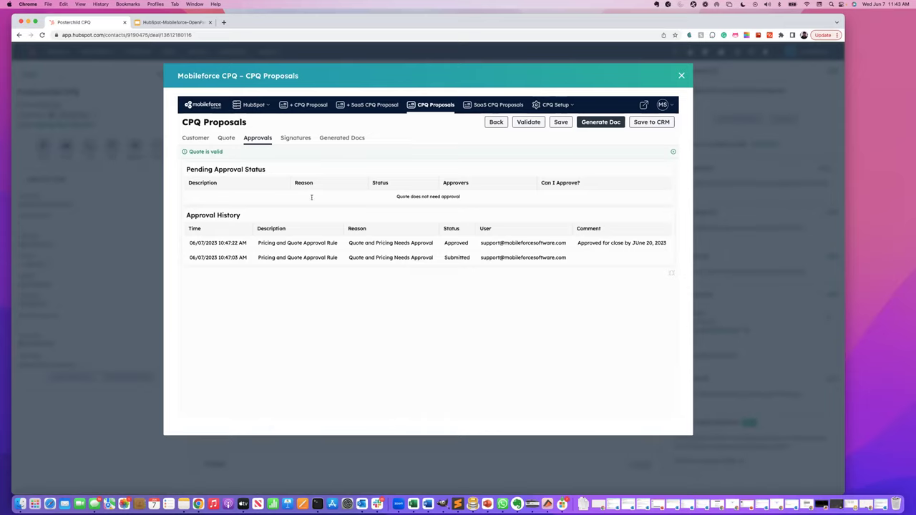
{"action": "left_click", "coordinate": [295, 139]}
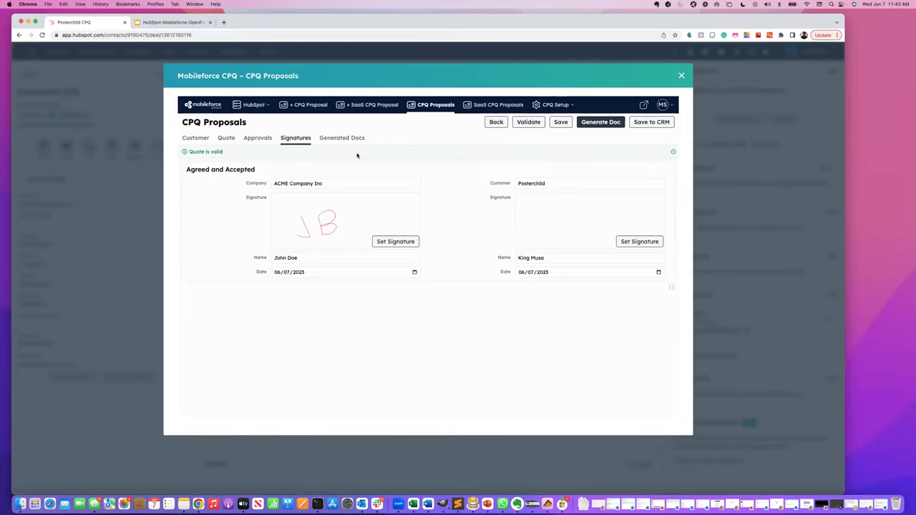
{"action": "left_click", "coordinate": [343, 139]}
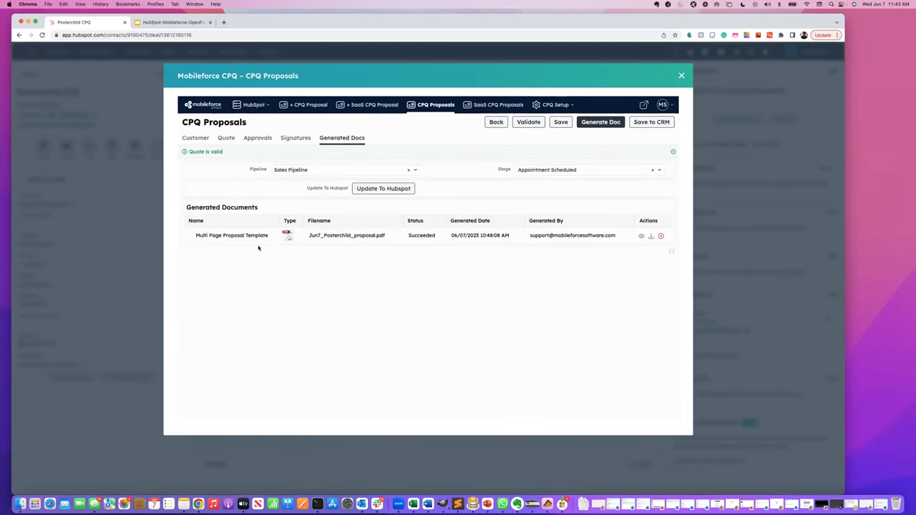
{"action": "left_click", "coordinate": [641, 236]}
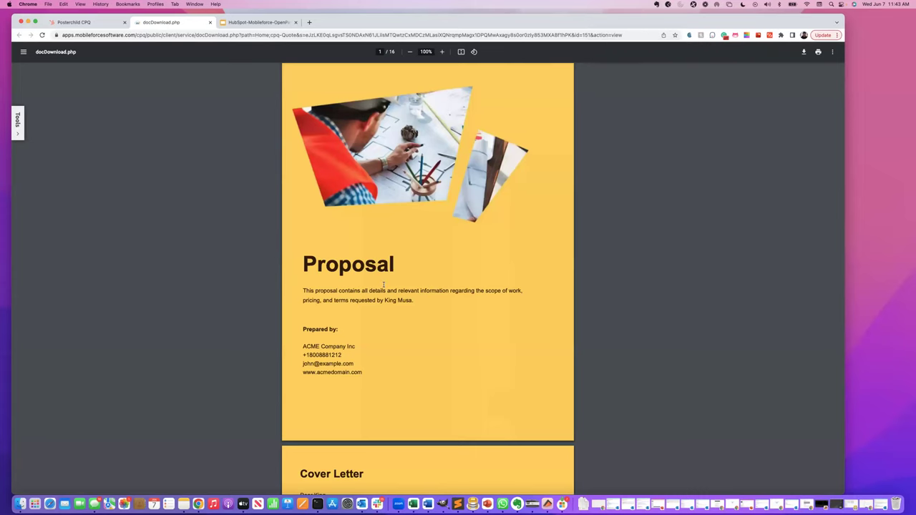
Read through the generated proposal document, from the cover letter and testimonials to the bill of materials and net total.
{"action": "scroll", "coordinate": [383, 283], "scroll_direction": "down", "scroll_amount": 5}
{"action": "left_click_drag", "start_coordinate": [383, 146], "coordinate": [439, 148]}
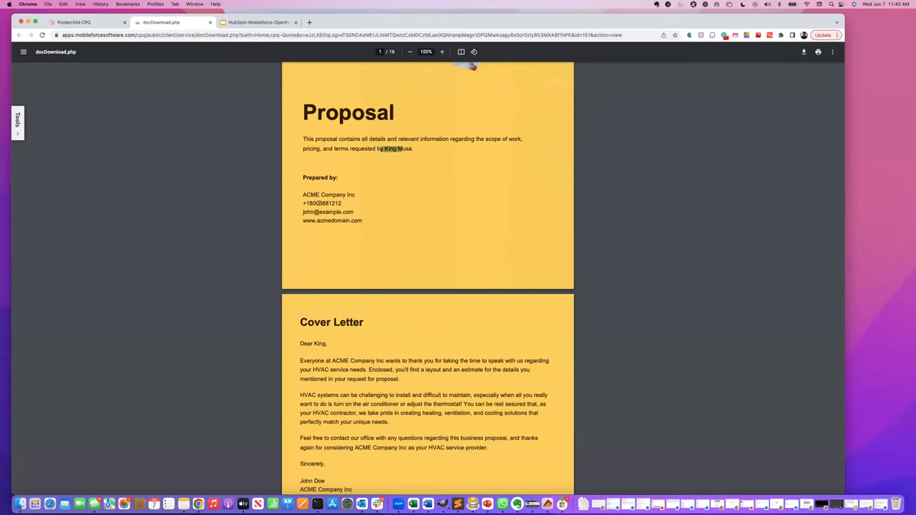
{"action": "scroll", "coordinate": [340, 316], "scroll_direction": "down", "scroll_amount": 5}
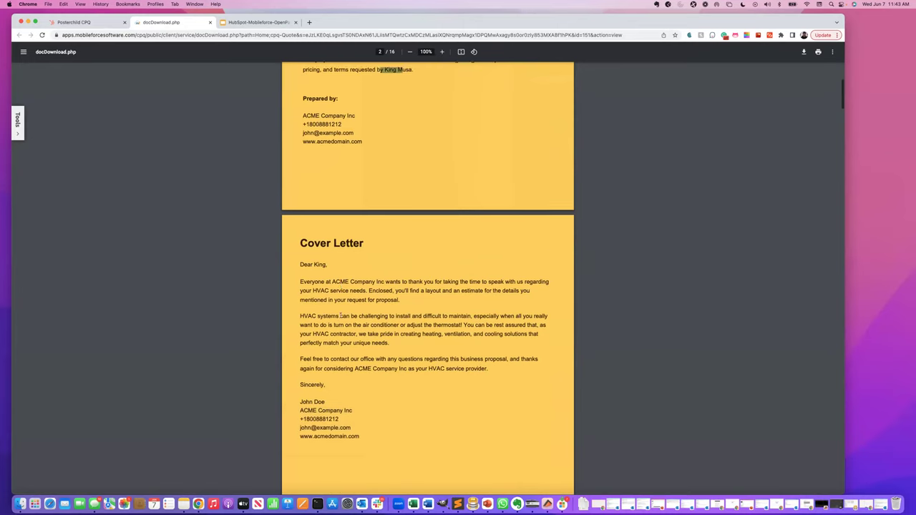
{"action": "scroll", "coordinate": [341, 316], "scroll_direction": "down", "scroll_amount": 15}
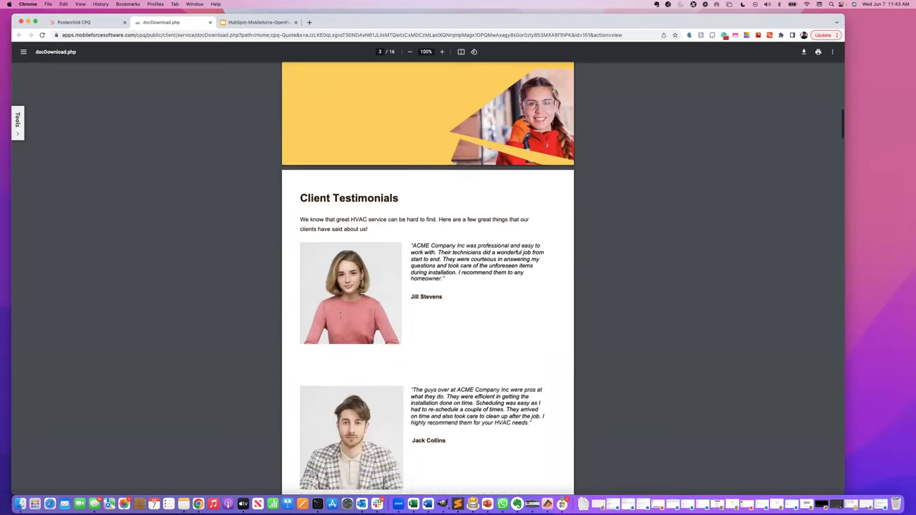
{"action": "scroll", "coordinate": [340, 316], "scroll_direction": "down", "scroll_amount": 20}
{"action": "scroll", "coordinate": [340, 315], "scroll_direction": "down", "scroll_amount": 20}
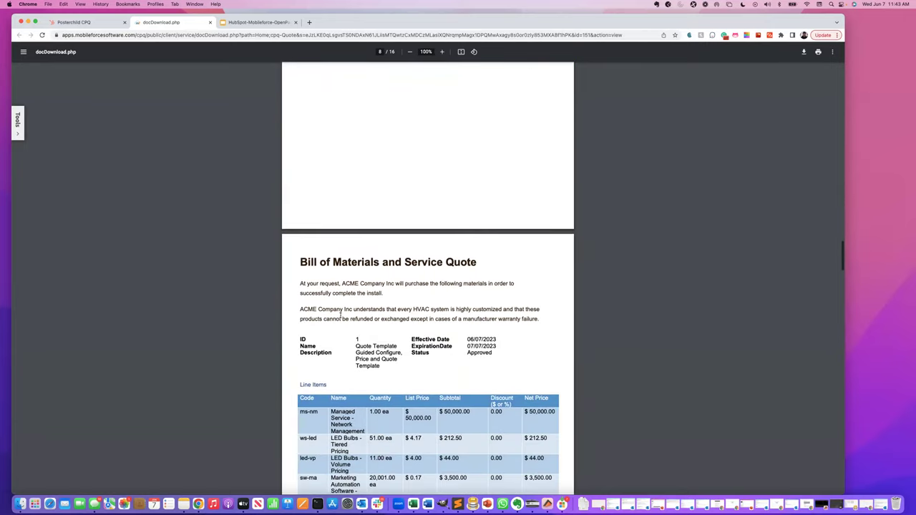
{"action": "scroll", "coordinate": [340, 316], "scroll_direction": "down", "scroll_amount": 10}
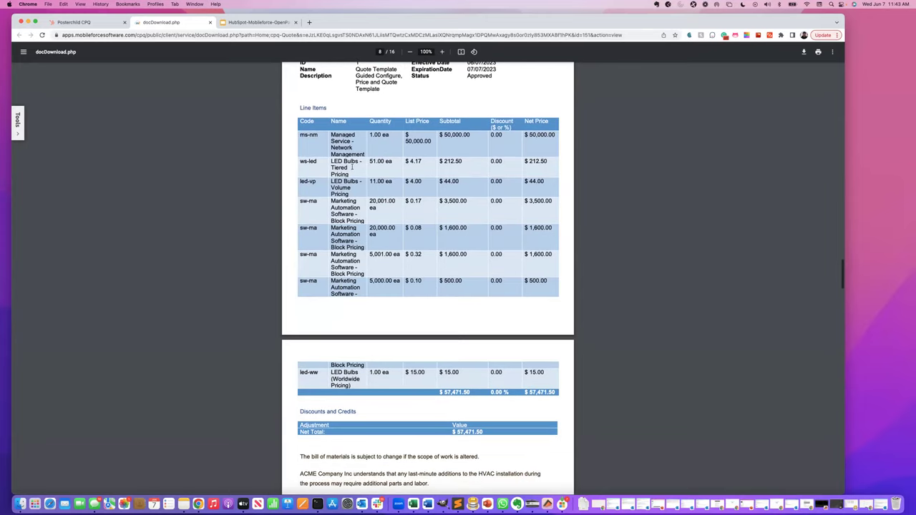
{"action": "scroll", "coordinate": [363, 282], "scroll_direction": "down", "scroll_amount": 11}
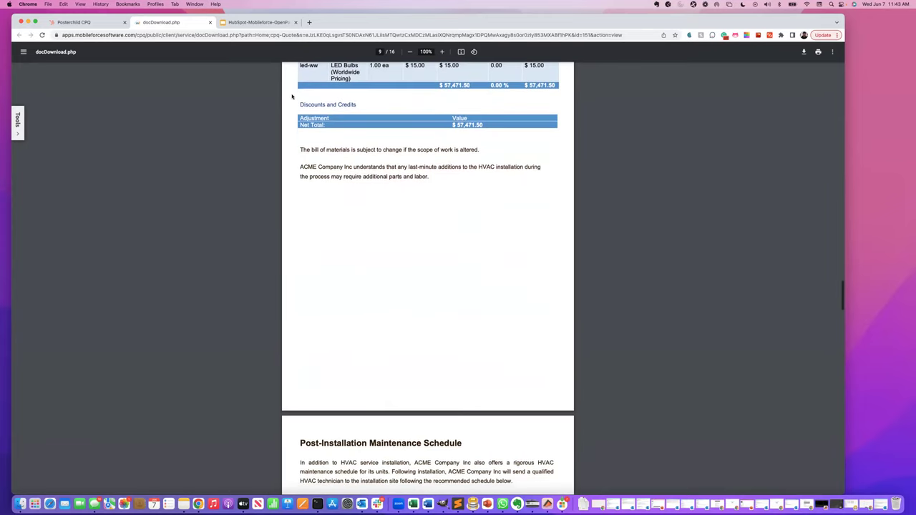
Return to the HubSpot deal's CPQ window and open the CPQ Setup product list, discarding the proposal's unsaved changes.
{"action": "left_click", "coordinate": [92, 24]}
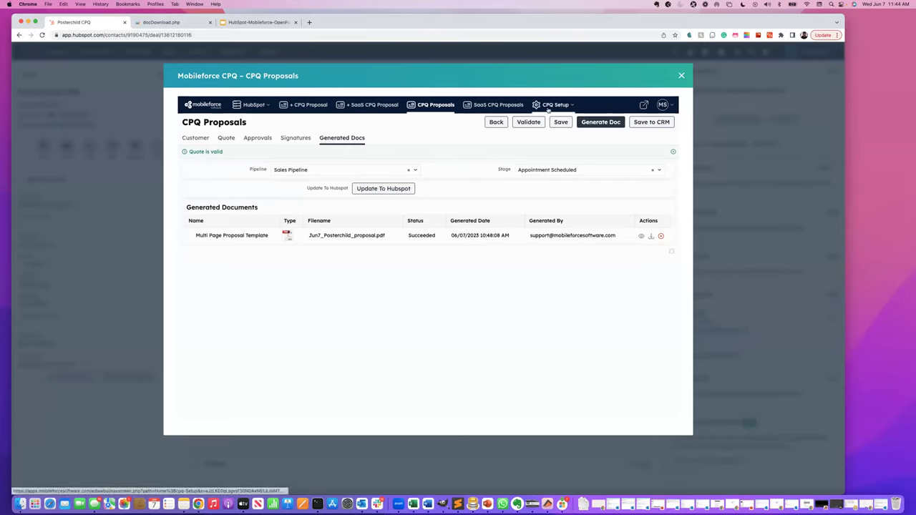
{"action": "left_click", "coordinate": [549, 105]}
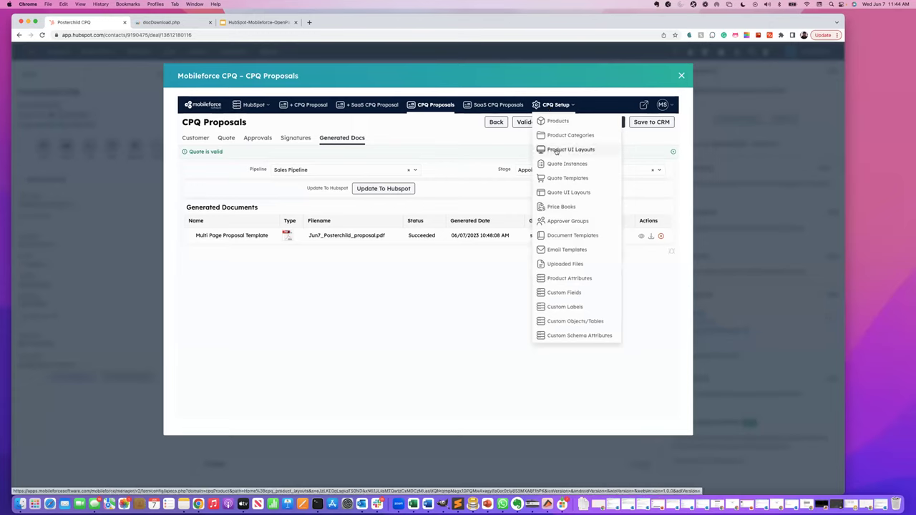
{"action": "left_click", "coordinate": [553, 121]}
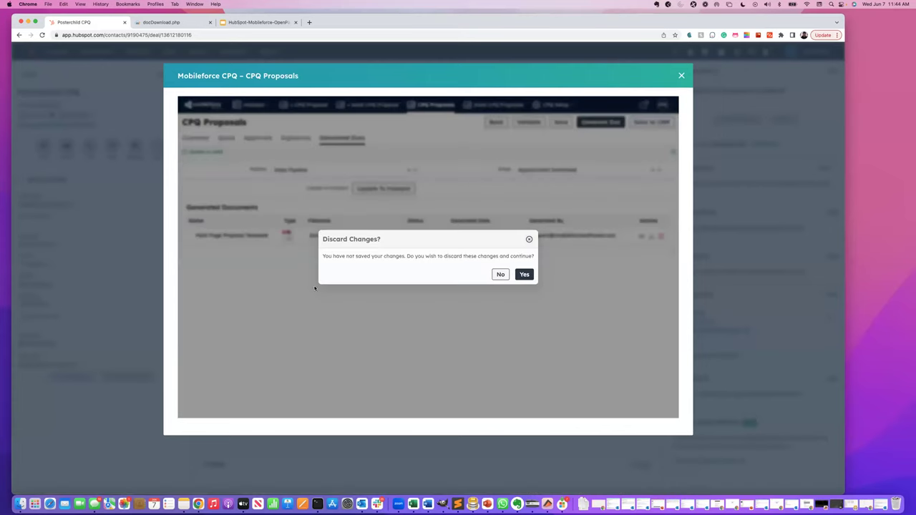
{"action": "left_click", "coordinate": [525, 276]}
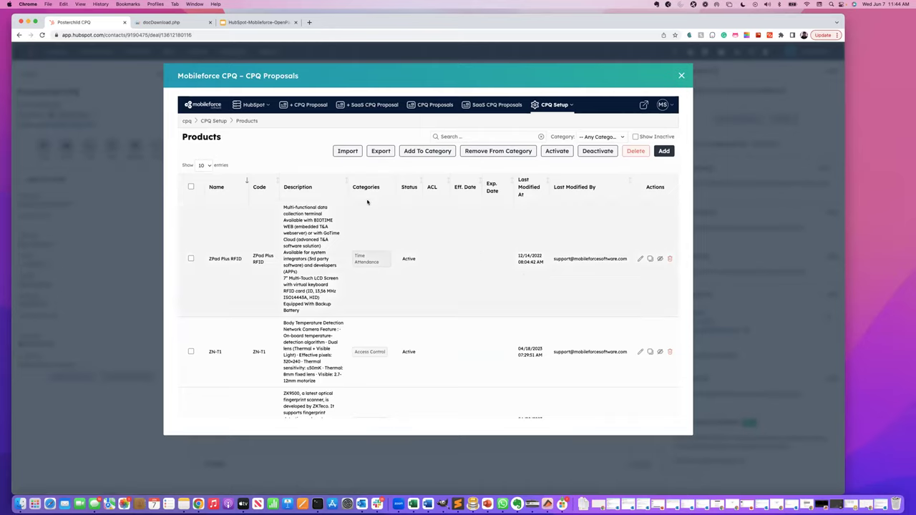
Reopen the Posterchild CPQ proposal from the proposals list and examine its quote line items.
{"action": "left_click", "coordinate": [430, 105]}
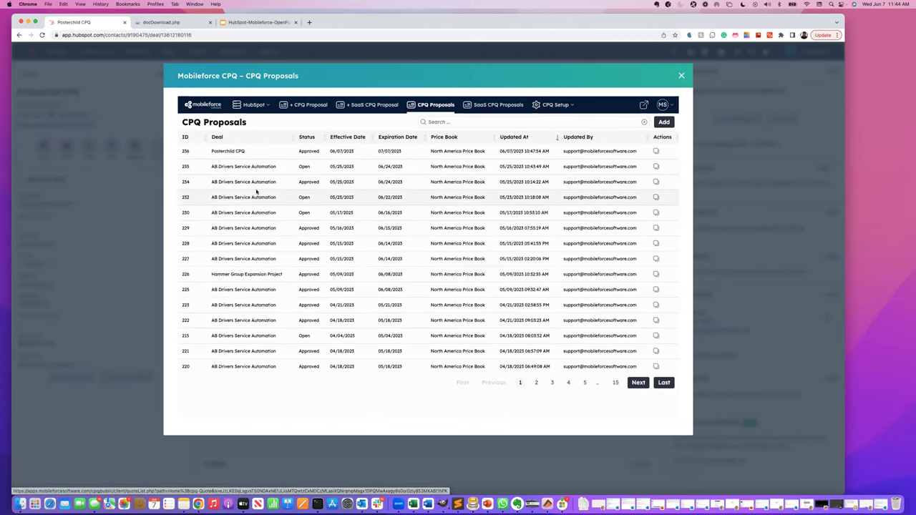
{"action": "left_click", "coordinate": [282, 151]}
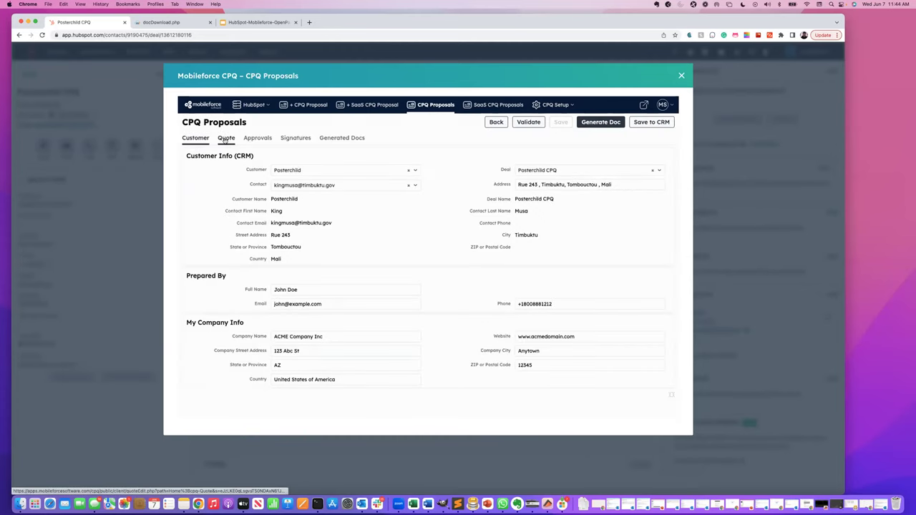
{"action": "left_click", "coordinate": [226, 138]}
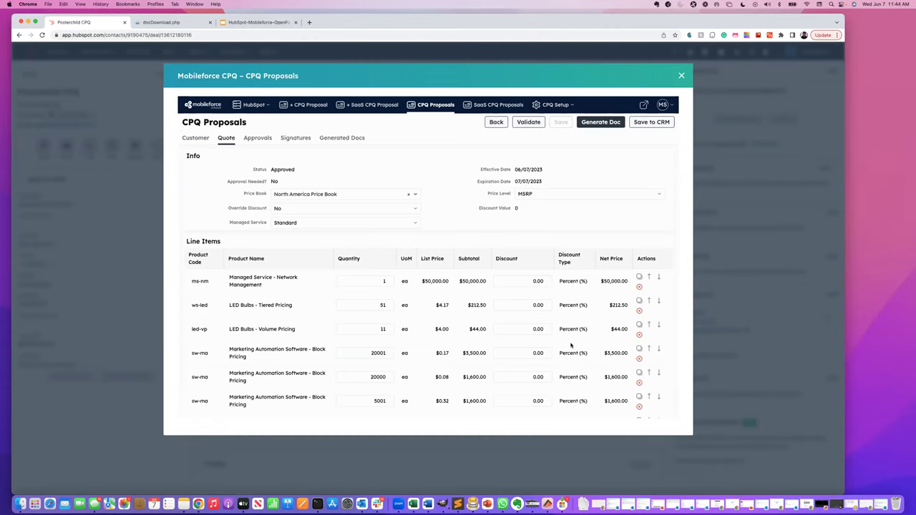
{"action": "scroll", "coordinate": [604, 296], "scroll_direction": "down", "scroll_amount": 3}
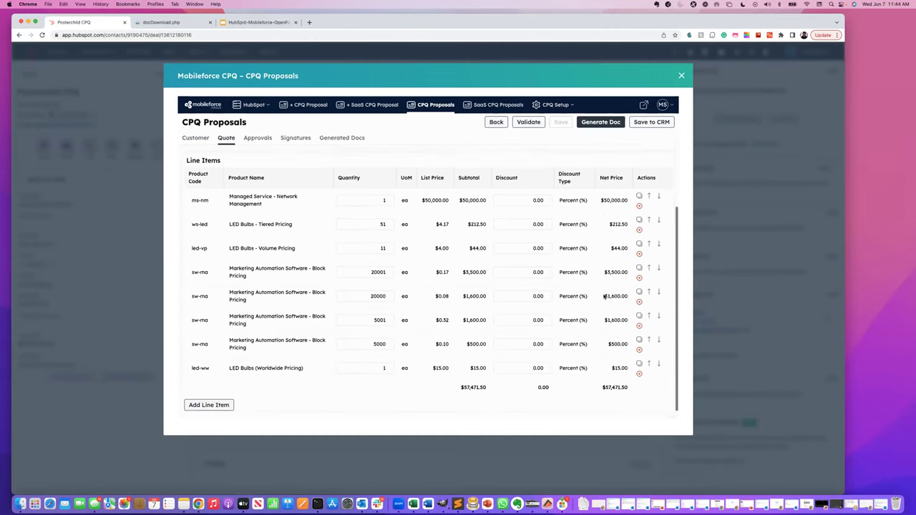
Add the Cooking Range - Wolf product from Products and Parts > Appliances as a quote line item.
{"action": "left_click", "coordinate": [222, 396]}
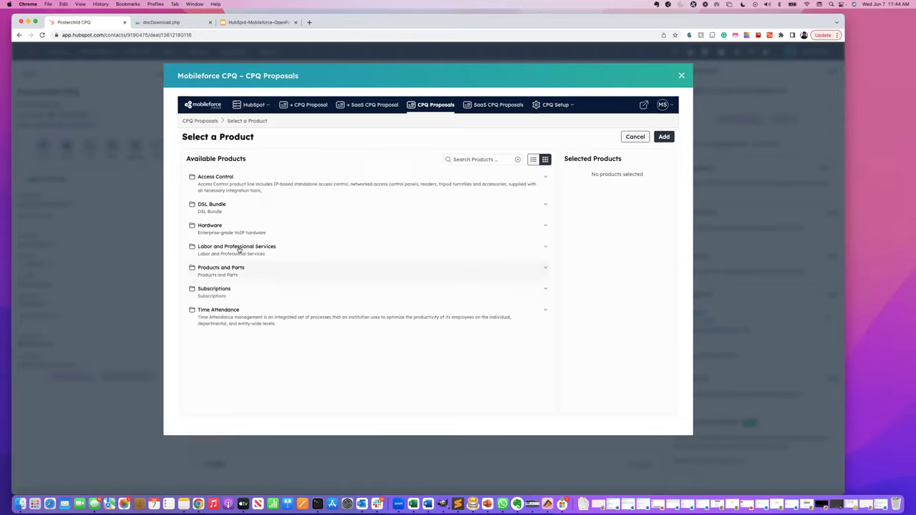
{"action": "left_click", "coordinate": [217, 270]}
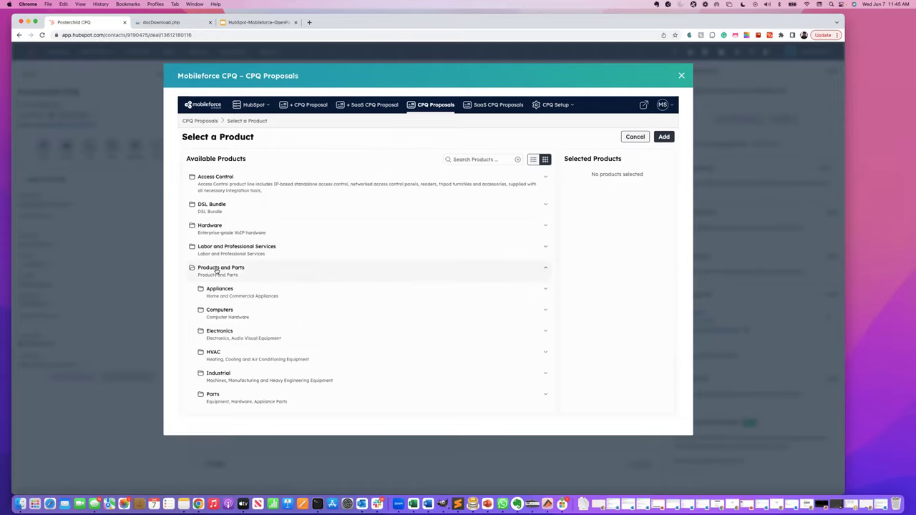
{"action": "left_click", "coordinate": [219, 288]}
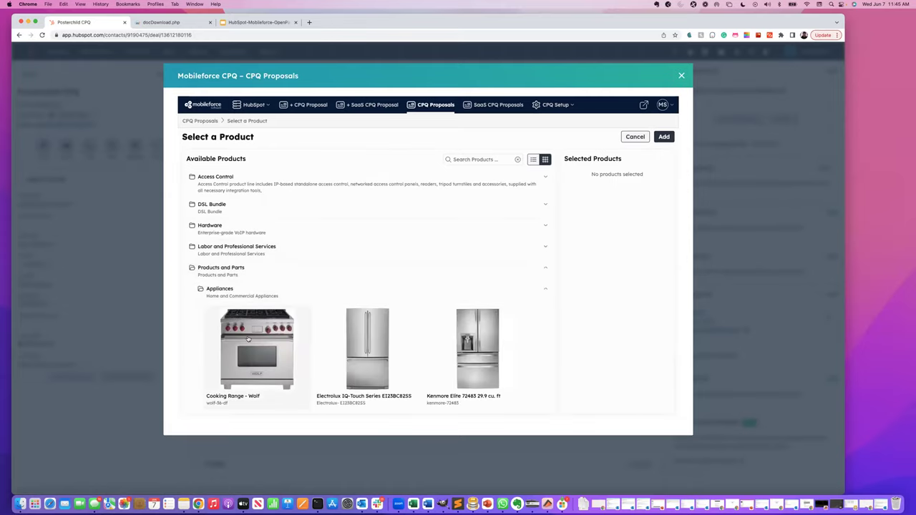
{"action": "left_click", "coordinate": [257, 349]}
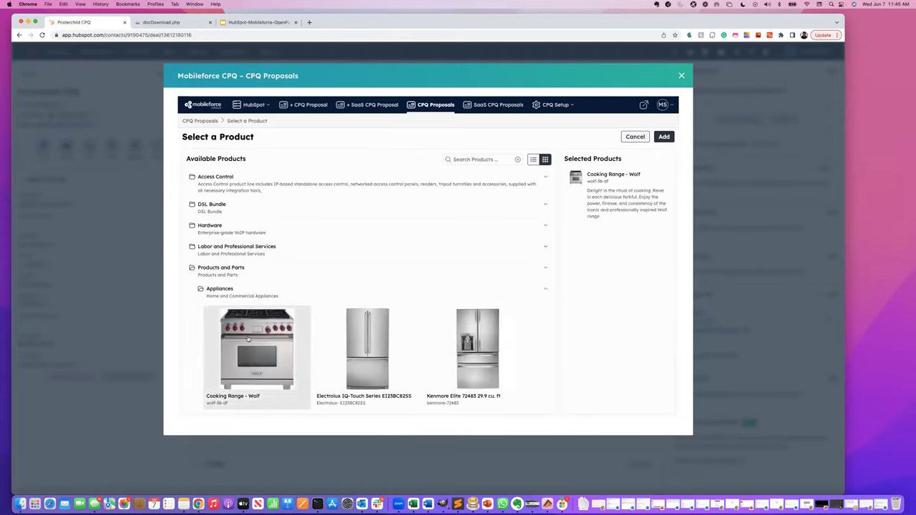
{"action": "left_click", "coordinate": [664, 136]}
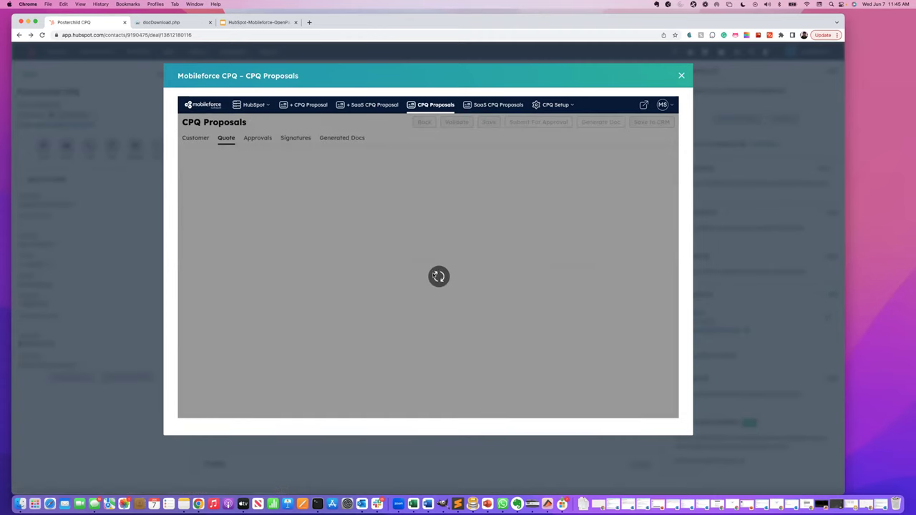
Configure the Cooking Range - Wolf line item with Electric fuel, 5 burners and 36 inch width, save it, and return to the quote.
{"action": "scroll", "coordinate": [415, 295], "scroll_direction": "down", "scroll_amount": 3}
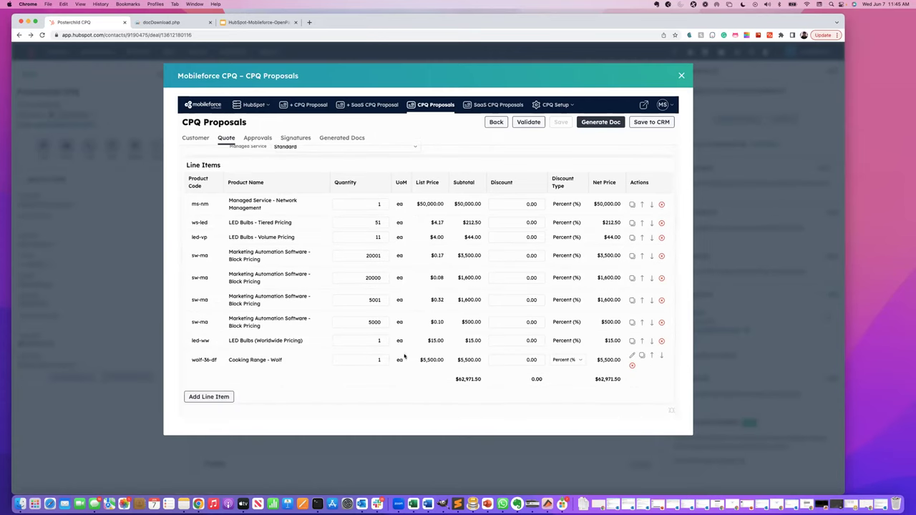
{"action": "left_click", "coordinate": [631, 357]}
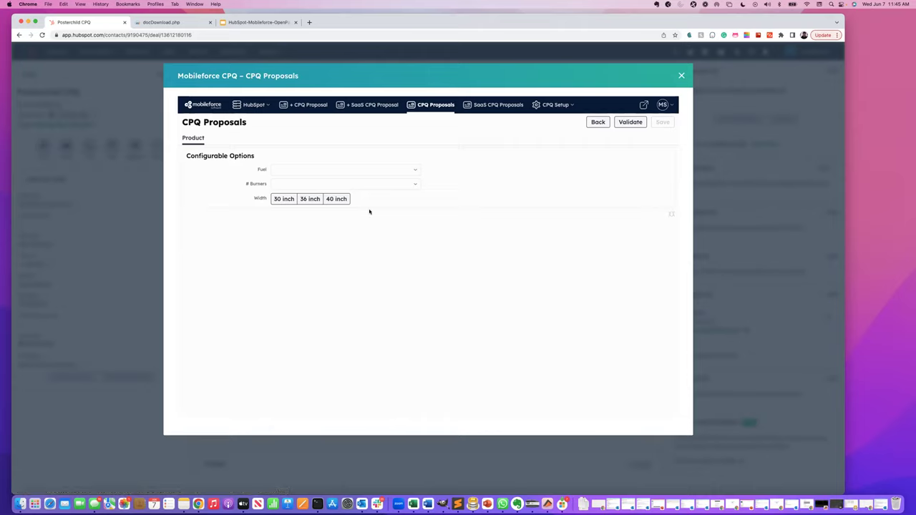
{"action": "left_click", "coordinate": [366, 170]}
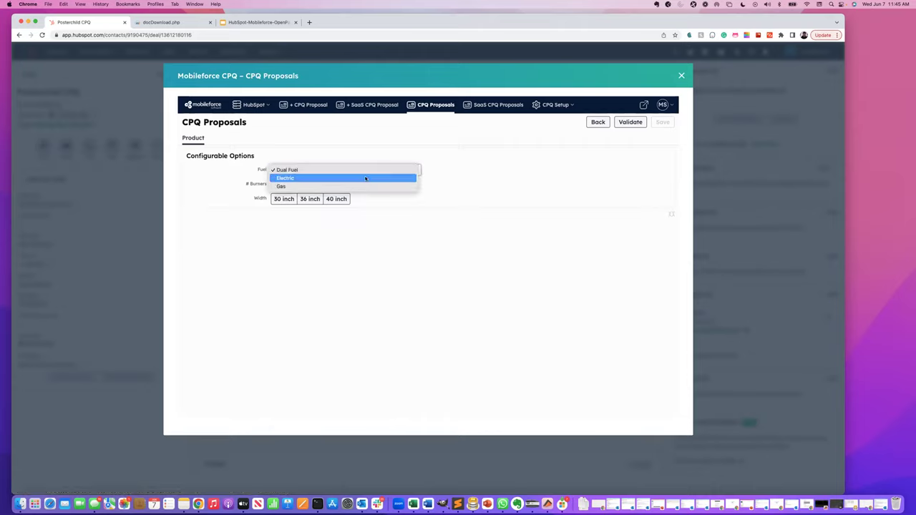
{"action": "left_click", "coordinate": [366, 177]}
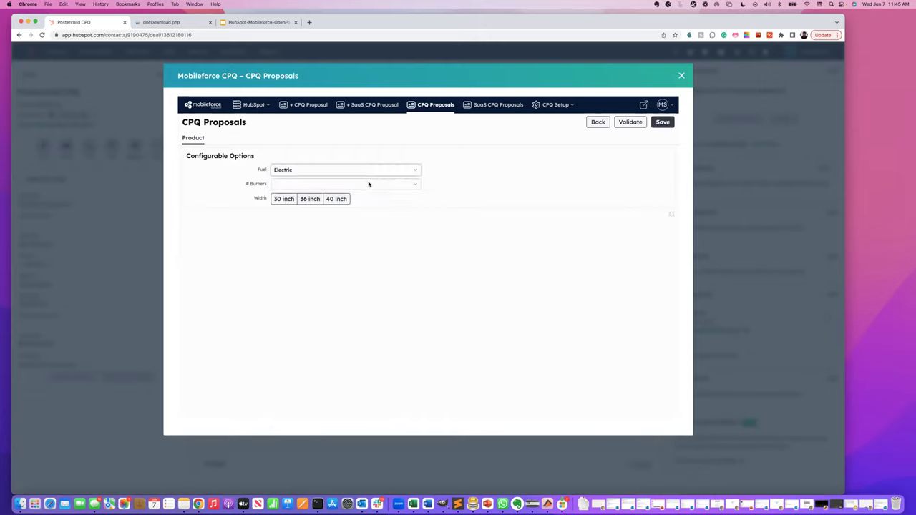
{"action": "left_click", "coordinate": [368, 184]}
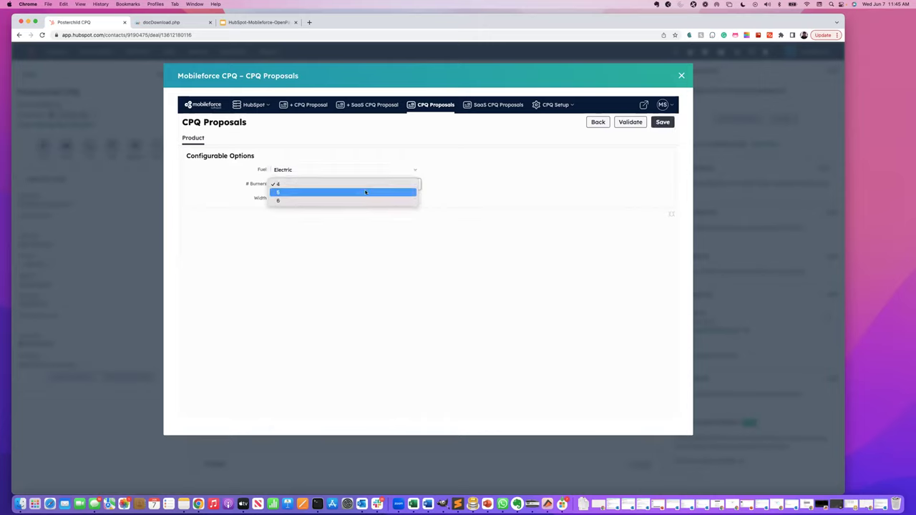
{"action": "left_click", "coordinate": [366, 192]}
{"action": "left_click", "coordinate": [307, 202]}
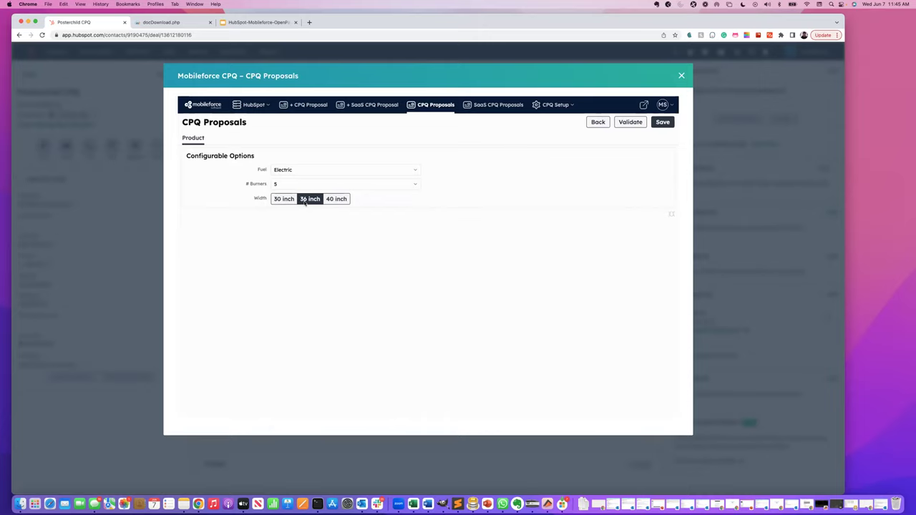
{"action": "left_click", "coordinate": [658, 123]}
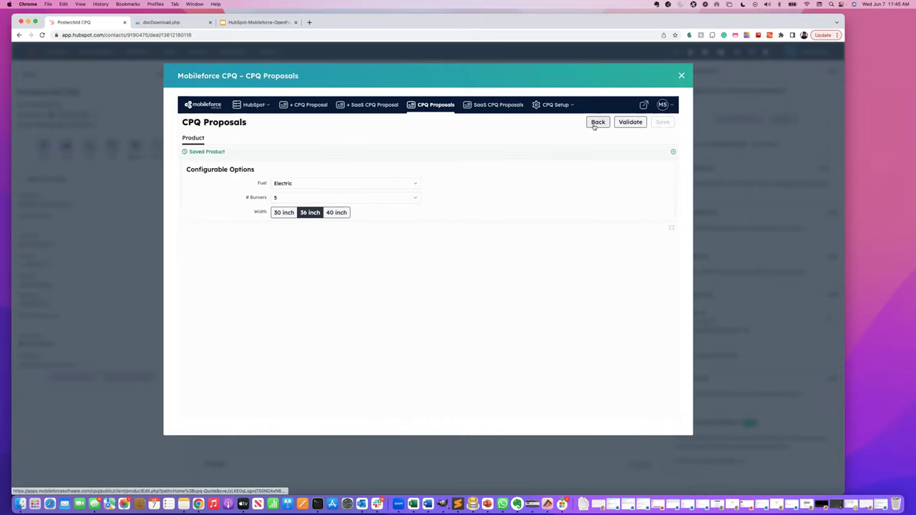
{"action": "left_click", "coordinate": [597, 123]}
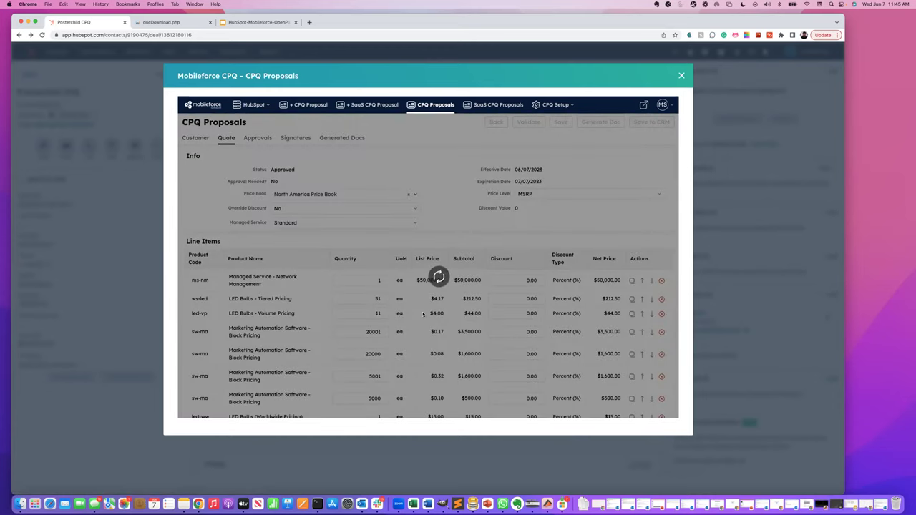
{"action": "scroll", "coordinate": [451, 337], "scroll_direction": "down", "scroll_amount": 2}
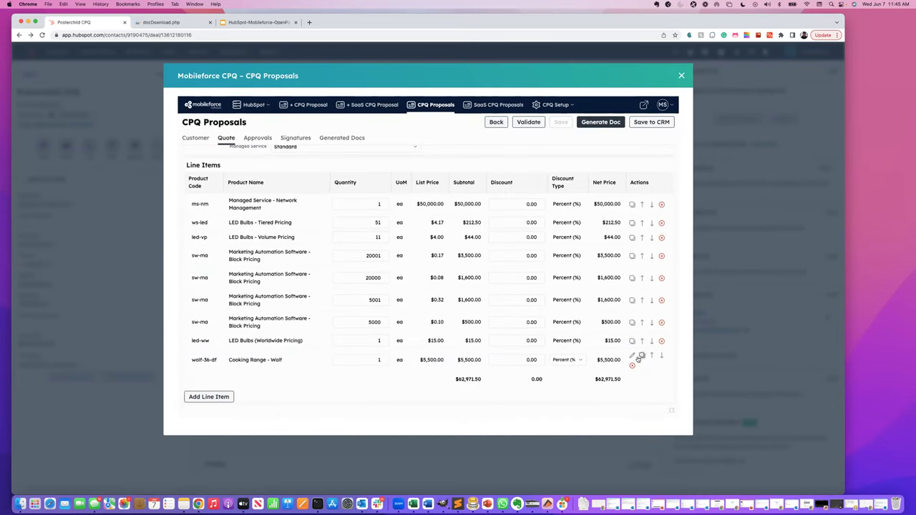
{"action": "scroll", "coordinate": [630, 351], "scroll_direction": "up", "scroll_amount": 2}
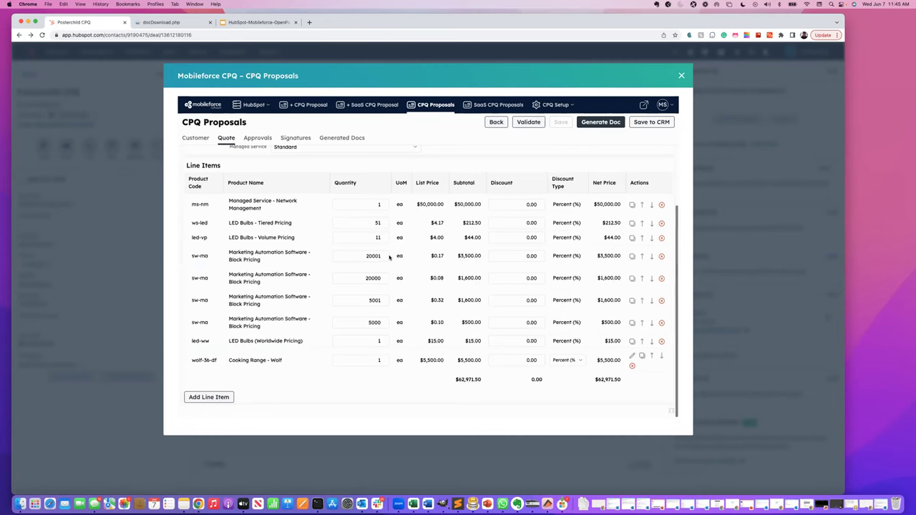
Search the CPQ Setup product list for "cooking range".
{"action": "left_click", "coordinate": [569, 104]}
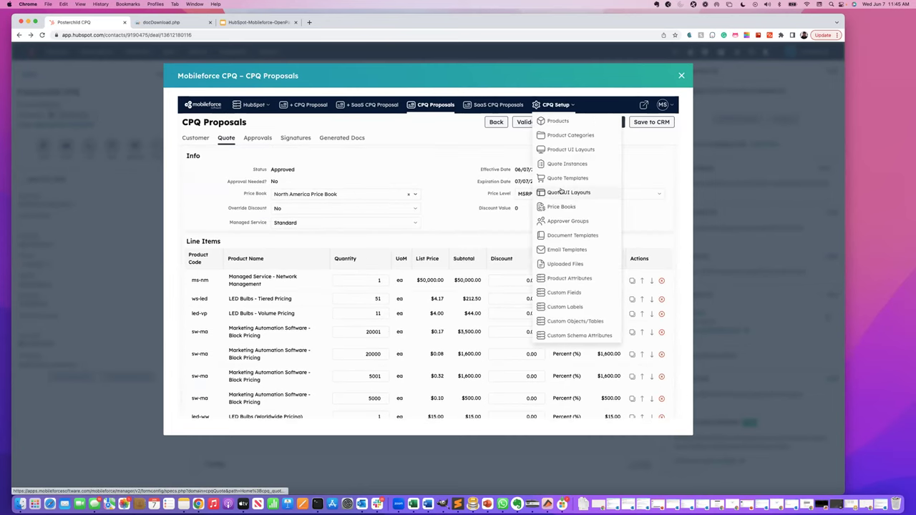
{"action": "left_click", "coordinate": [550, 122]}
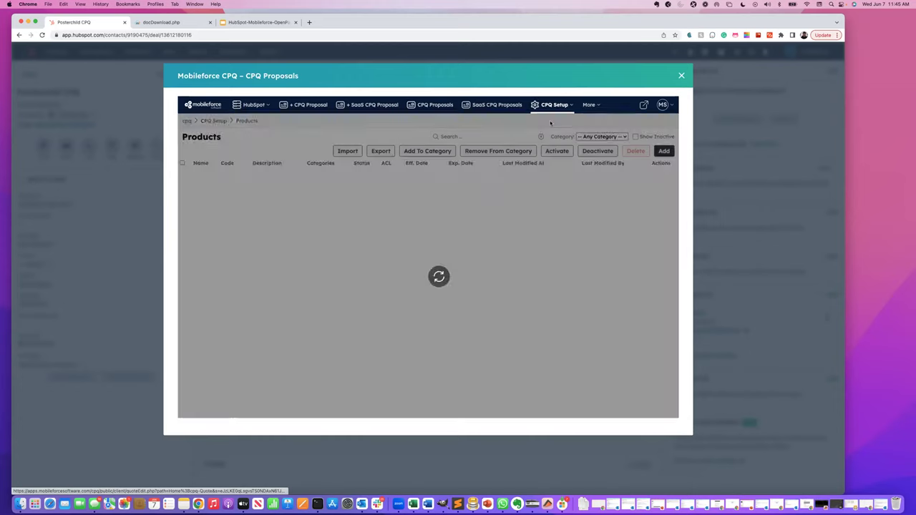
{"action": "left_click", "coordinate": [481, 136]}
{"action": "type", "text": "cooking range"}
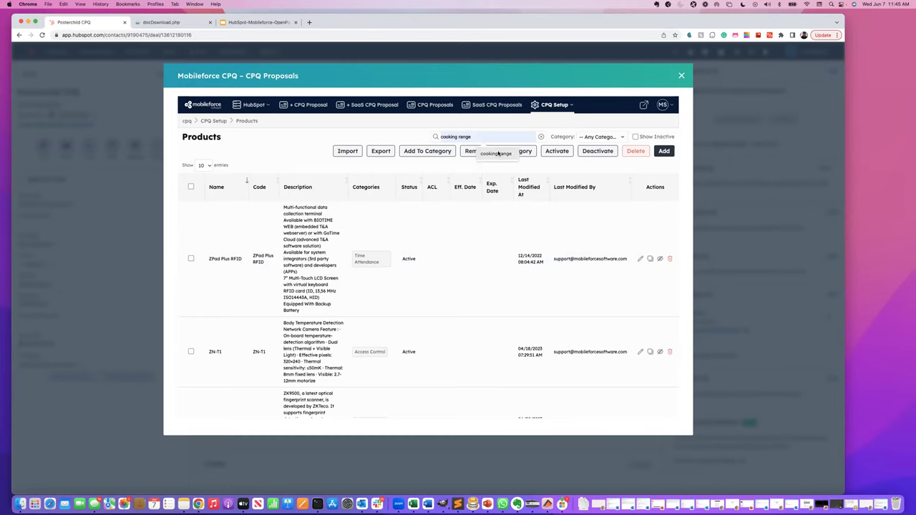
{"action": "left_click", "coordinate": [501, 153]}
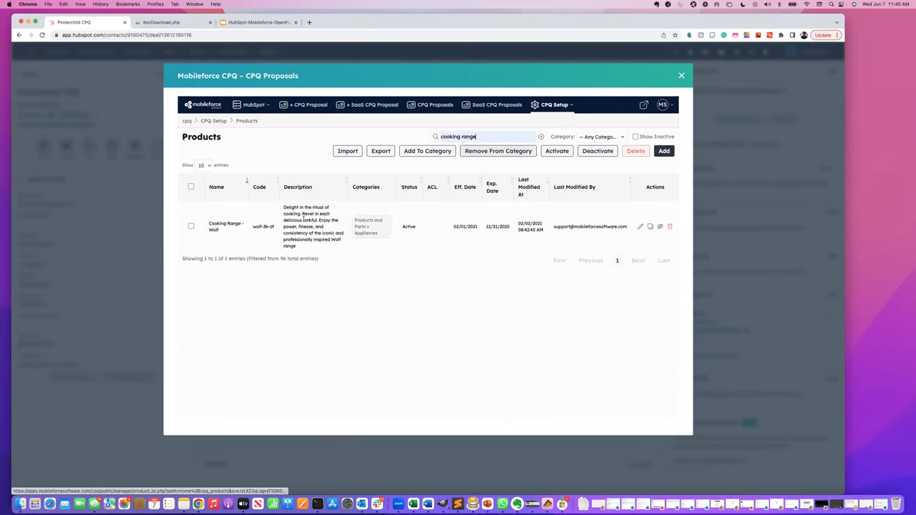
Open the Cooking Range - Wolf product for editing and examine its general details and configuration settings.
{"action": "left_click", "coordinate": [640, 226]}
{"action": "left_click", "coordinate": [213, 214]}
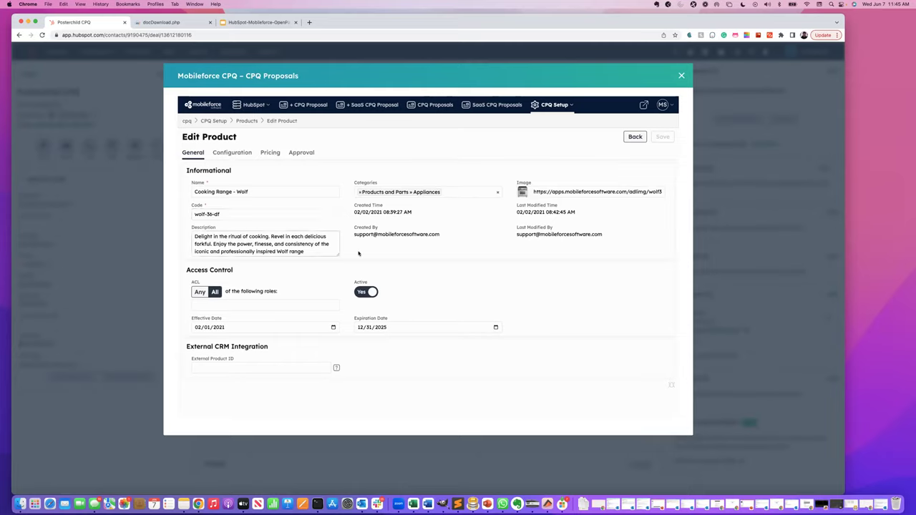
{"action": "left_click", "coordinate": [230, 154]}
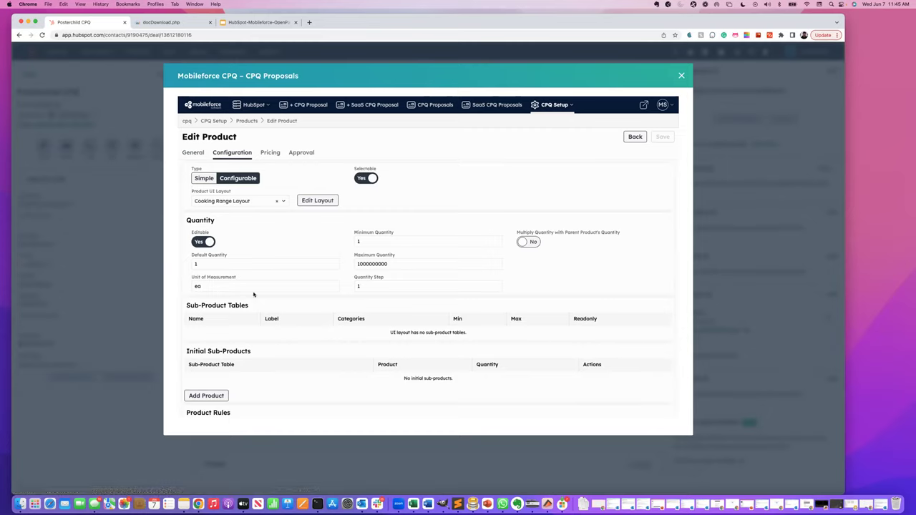
Open the Cooking Range Layout from the product configuration, examine its form of configurable options, and return to the product.
{"action": "left_click", "coordinate": [307, 201]}
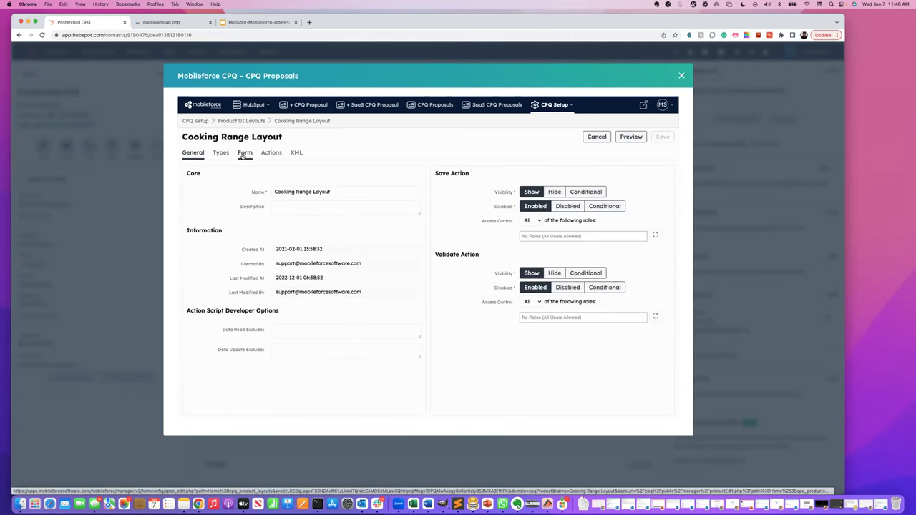
{"action": "left_click", "coordinate": [245, 154]}
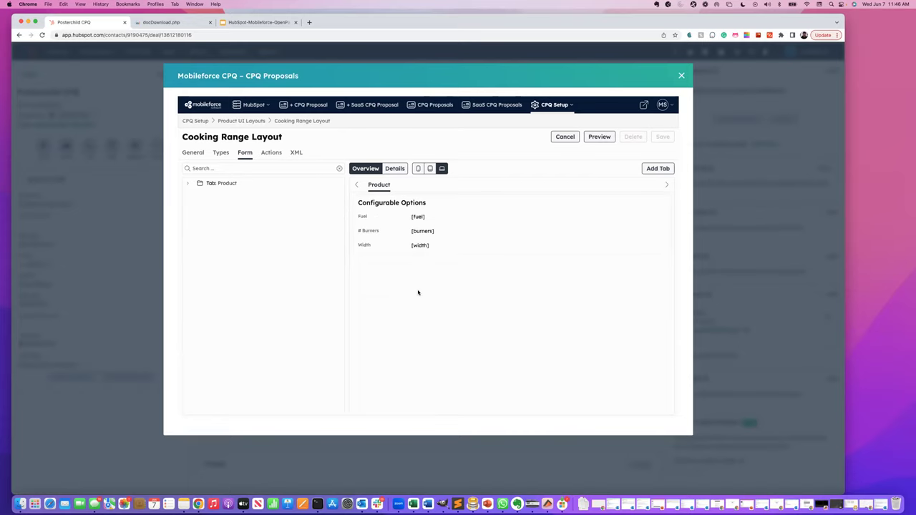
{"action": "left_click", "coordinate": [557, 138]}
{"action": "left_click", "coordinate": [635, 137]}
{"action": "left_click", "coordinate": [564, 139]}
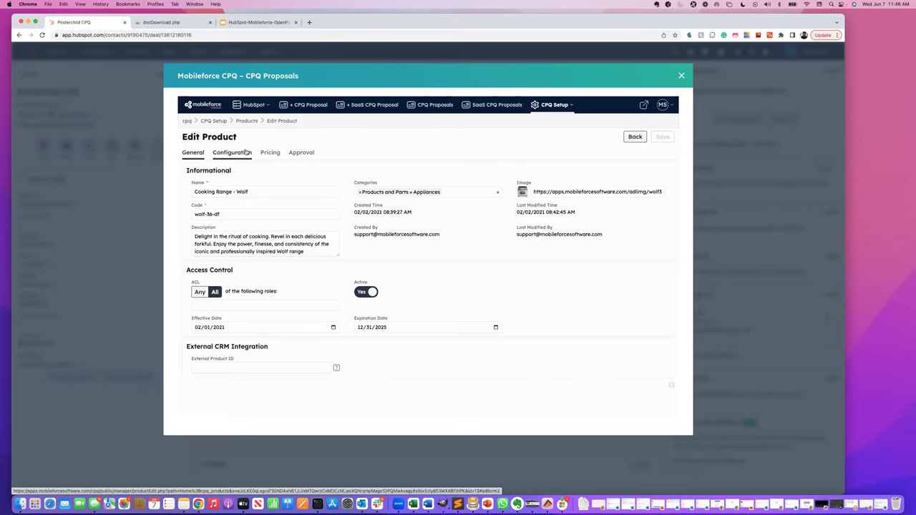
Examine the product's pricing settings and the pricing methods of its active North America Price Book entry, leaving the entry without changes.
{"action": "left_click", "coordinate": [245, 153]}
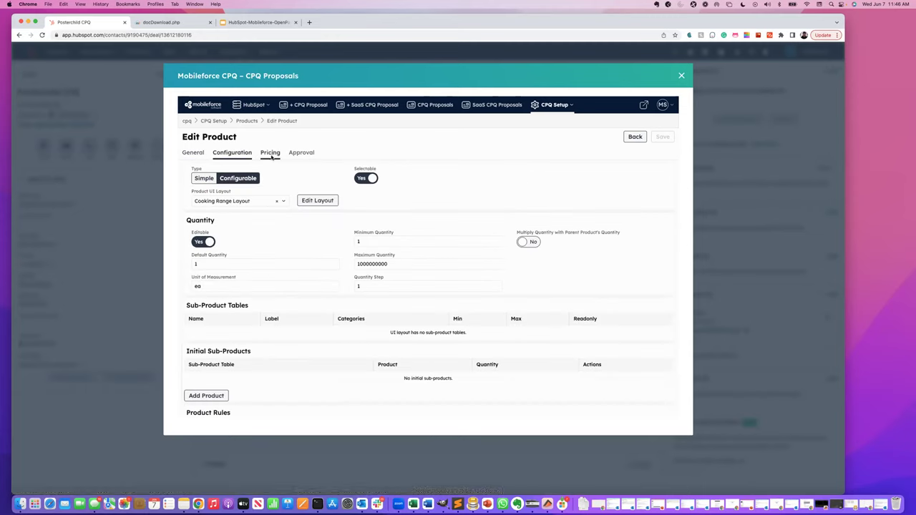
{"action": "left_click", "coordinate": [271, 153]}
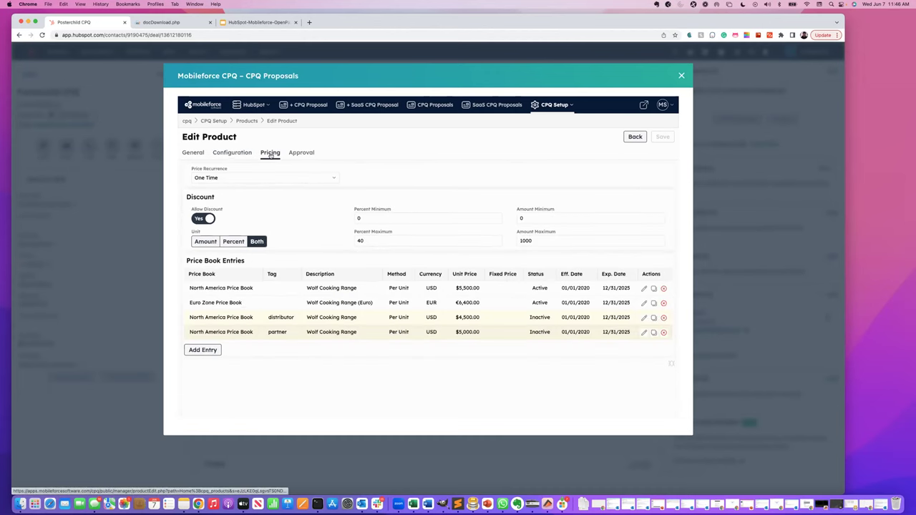
{"action": "left_click", "coordinate": [643, 288]}
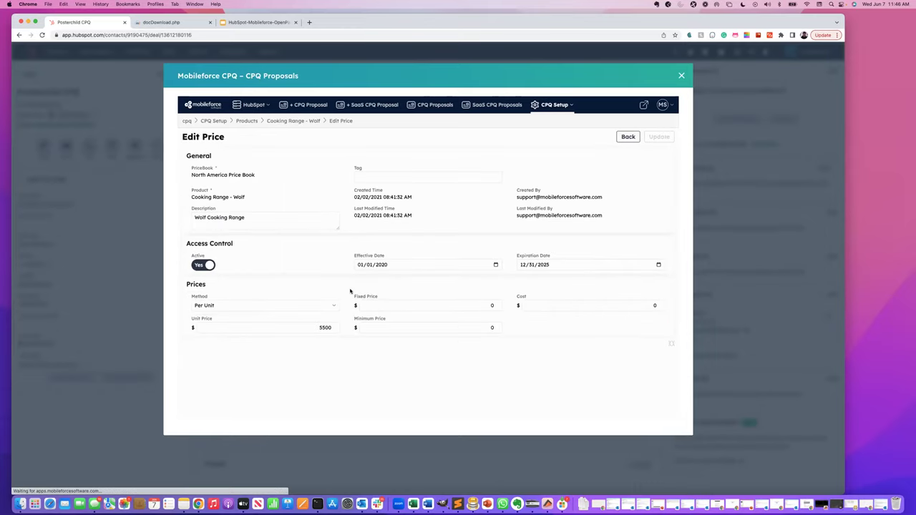
{"action": "left_click", "coordinate": [293, 305]}
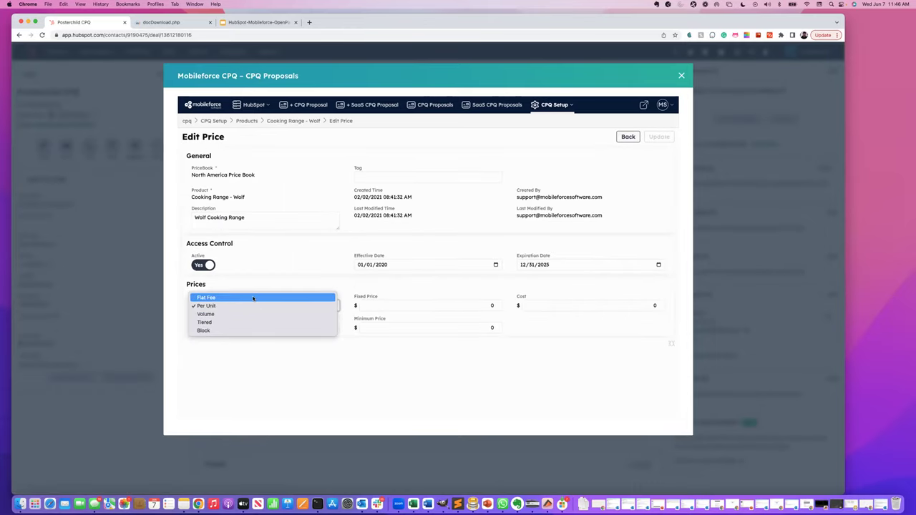
{"action": "left_click", "coordinate": [280, 367]}
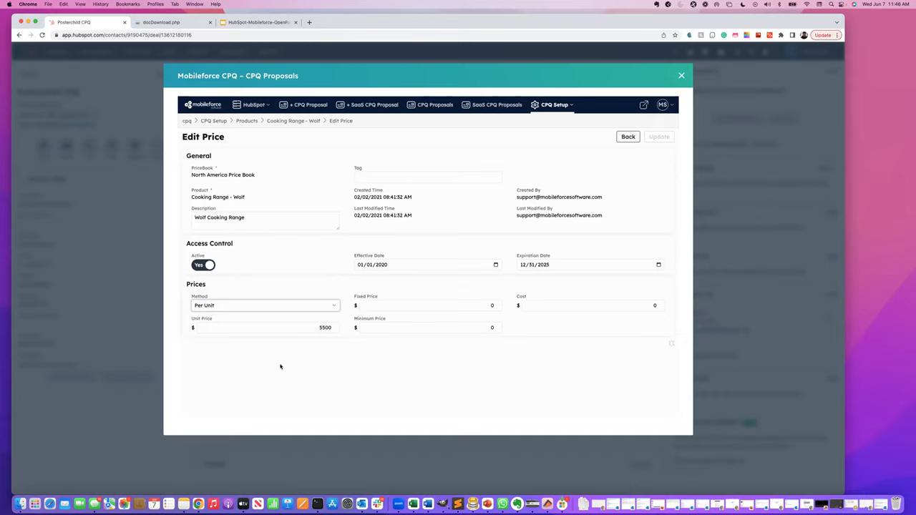
{"action": "left_click", "coordinate": [620, 139]}
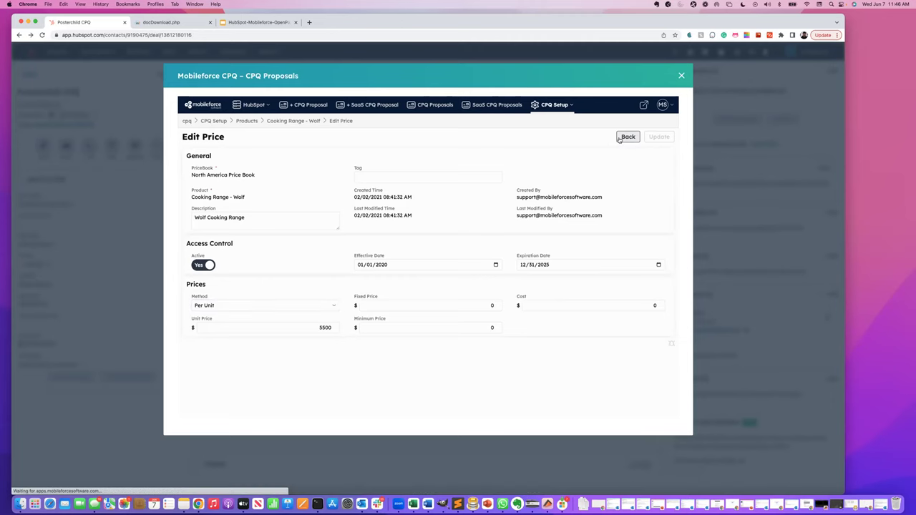